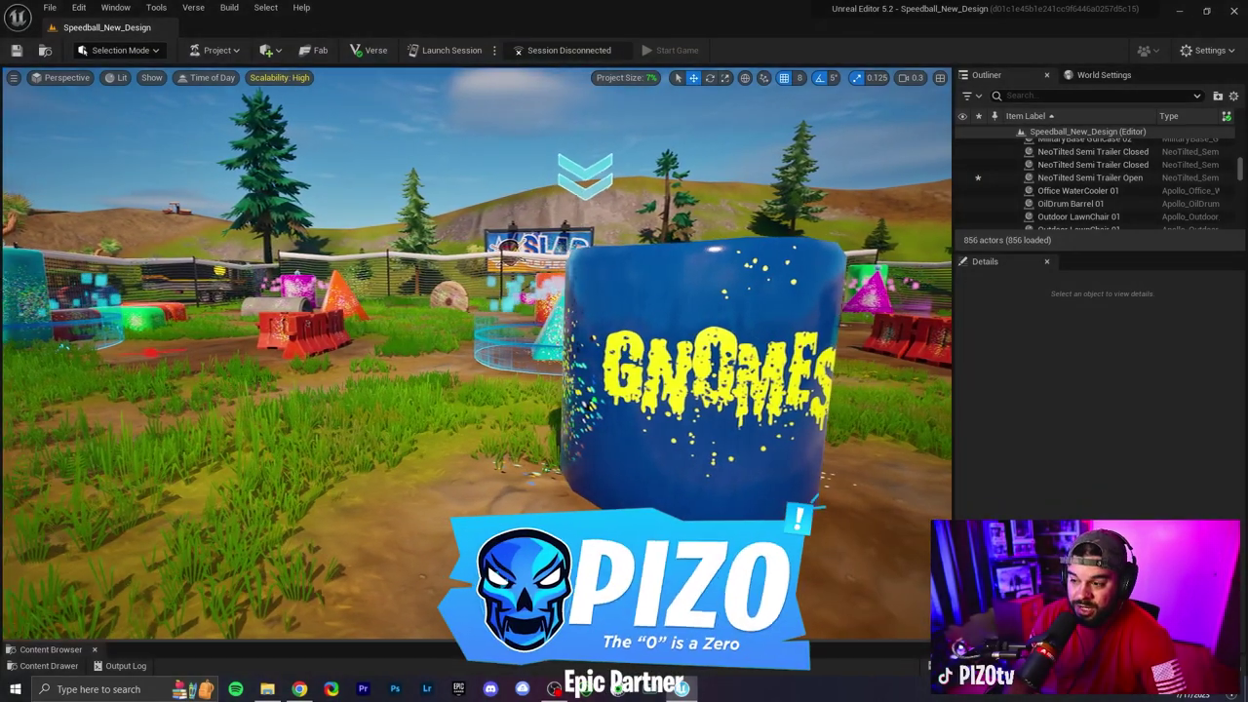
Examine the paint splat decals on the inflatable bunkers and barriers, and hide the editor icons in the viewport.
right_click_drag(475, 353, 107, 353)
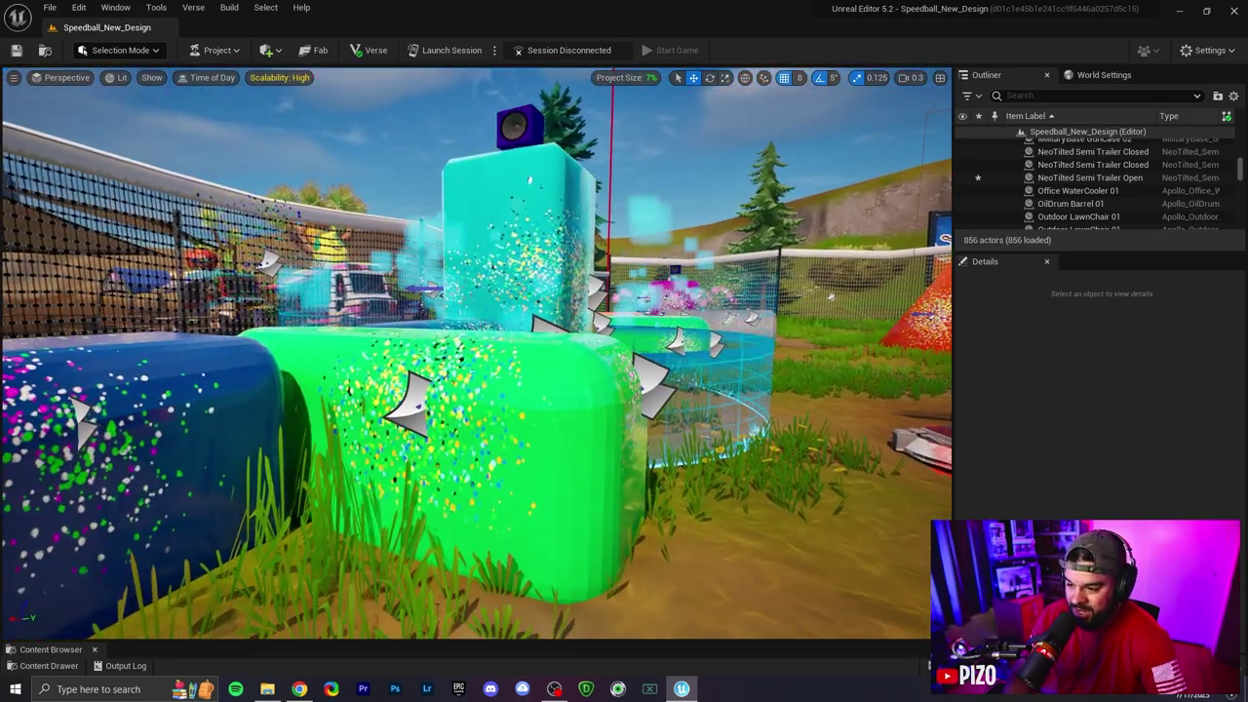
left_click(398, 421)
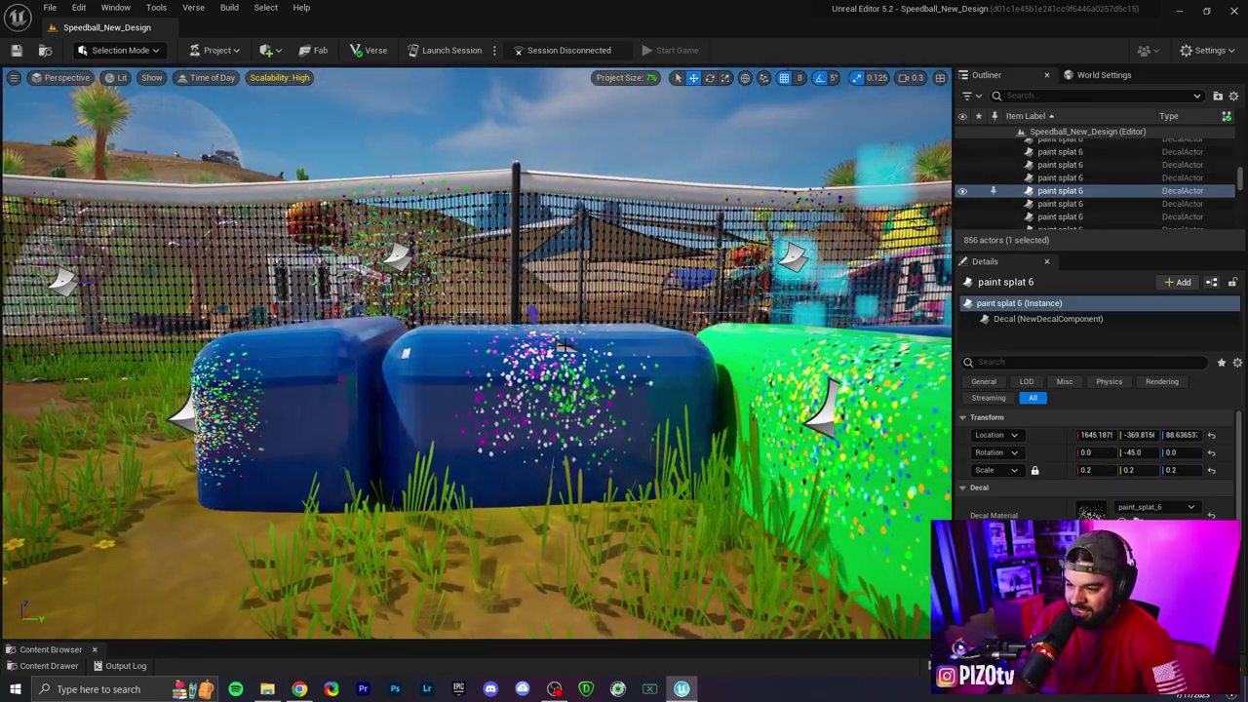
left_click(564, 347)
right_click_drag(564, 347, 611, 347)
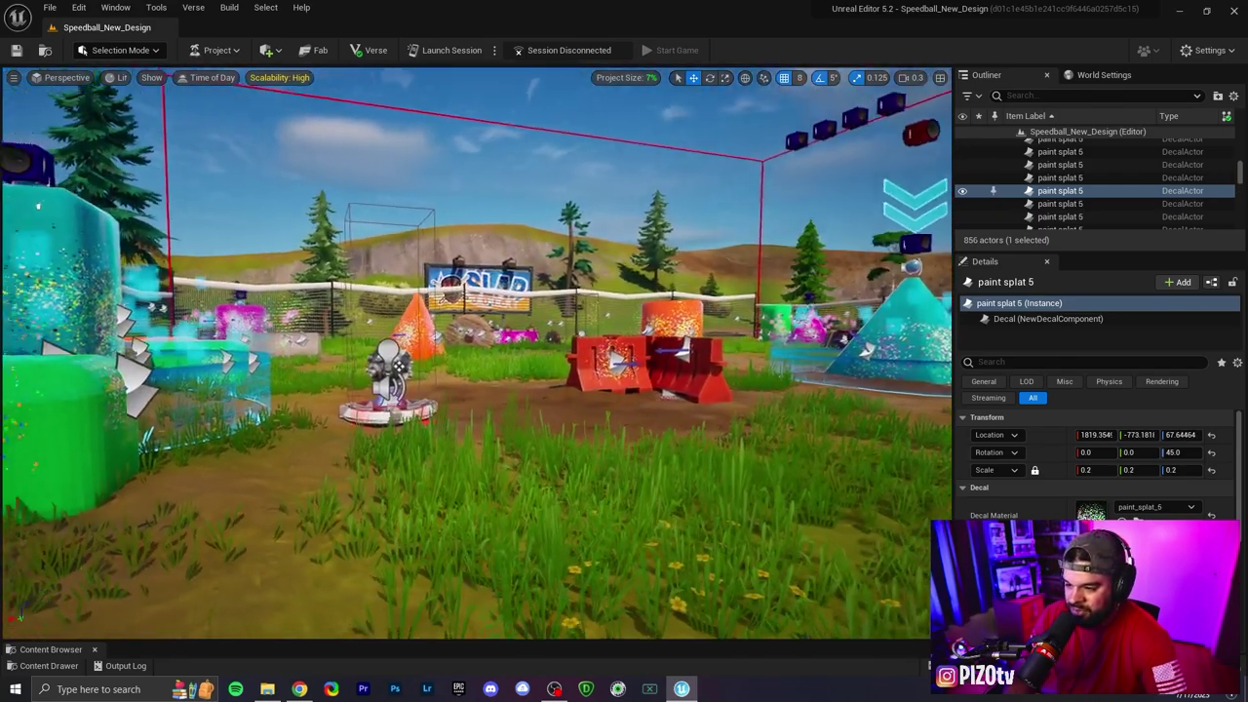
key("g")
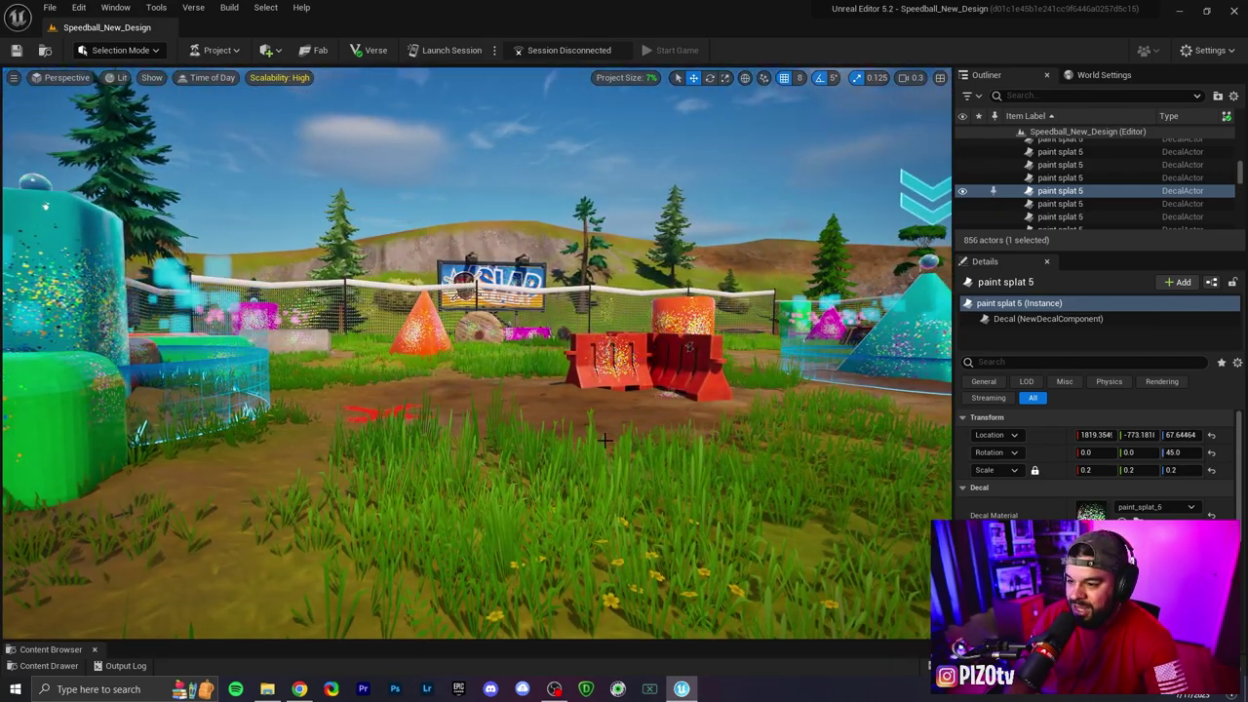
Inspect the plain green side of the open semi trailer as a decal surface, and clear the selection.
mouse_move(605, 440)
right_mouse_down()
mouse_move(937, 417)
mouse_move(468, 417)
right_mouse_up()
key("w")
scroll(916, 419, "up", 5)
right_click_drag(146, 270, 490, 348)
left_click(491, 348)
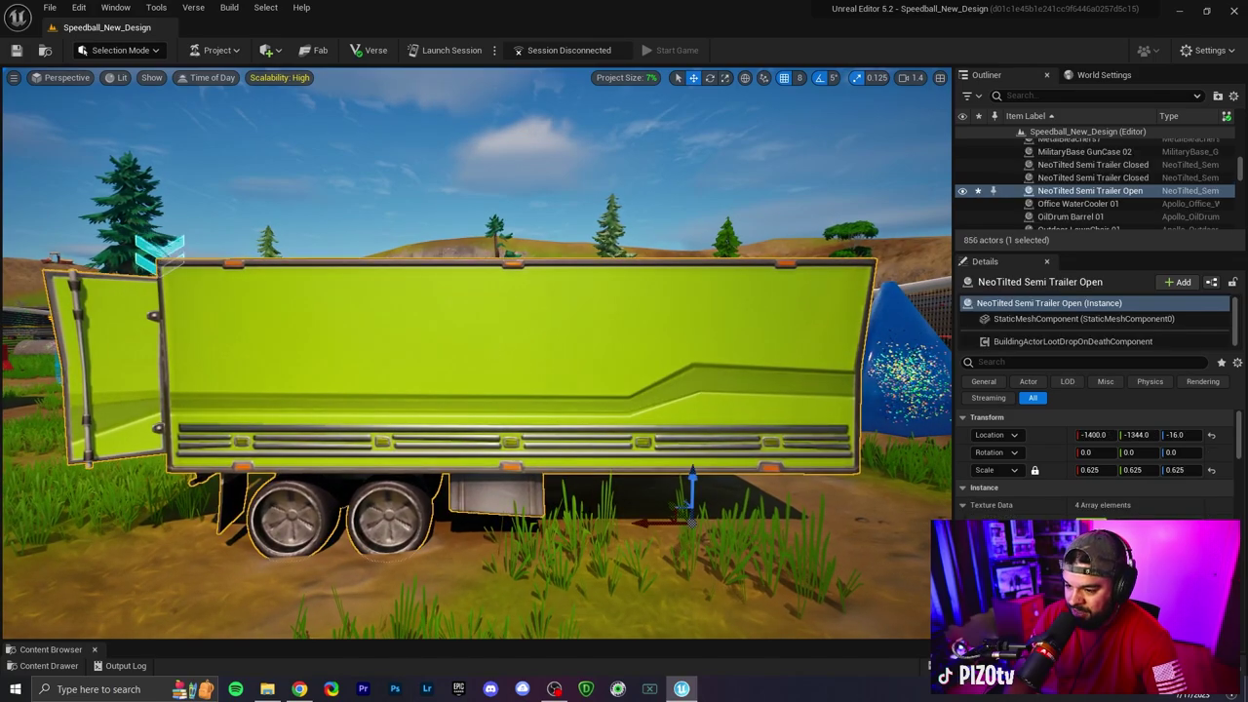
scroll(615, 548, "down", 3)
key("Escape")
key("a")
right_click_drag(615, 549, 576, 549)
key("w")
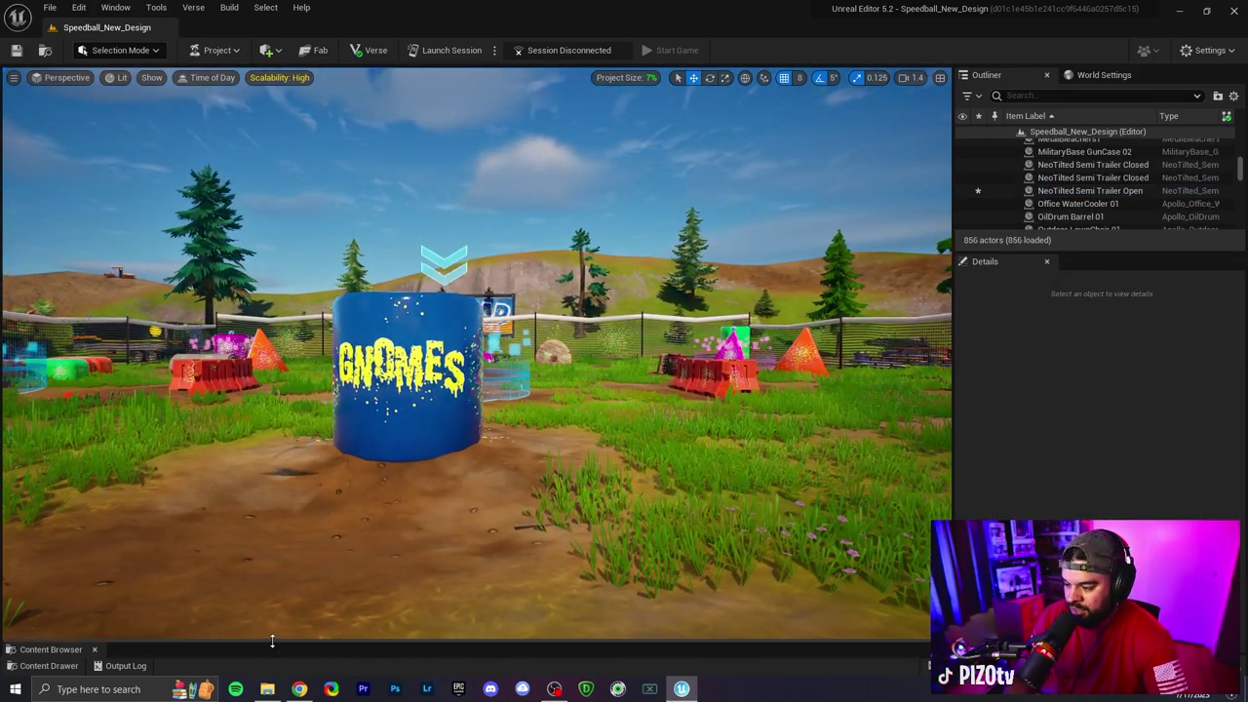
Create a material with its default name in the Decal_test folder and import the pizo logo image beside it.
left_click_drag(271, 639, 298, 423)
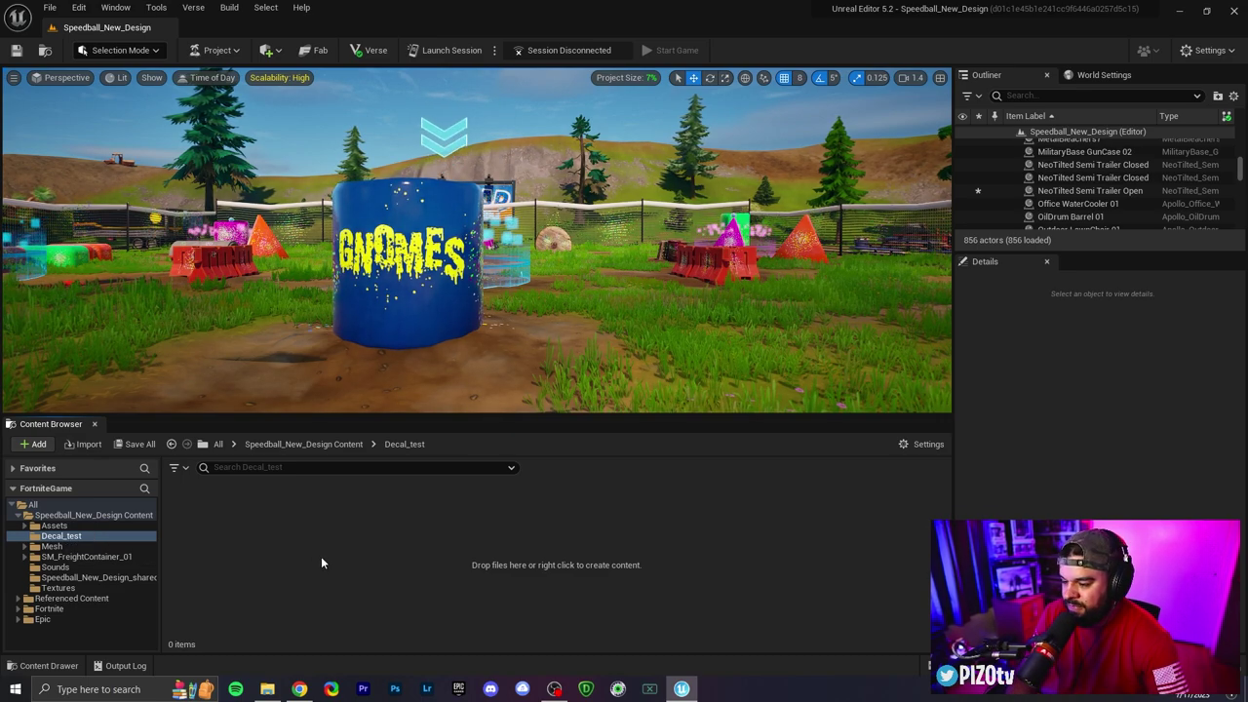
left_click(39, 445)
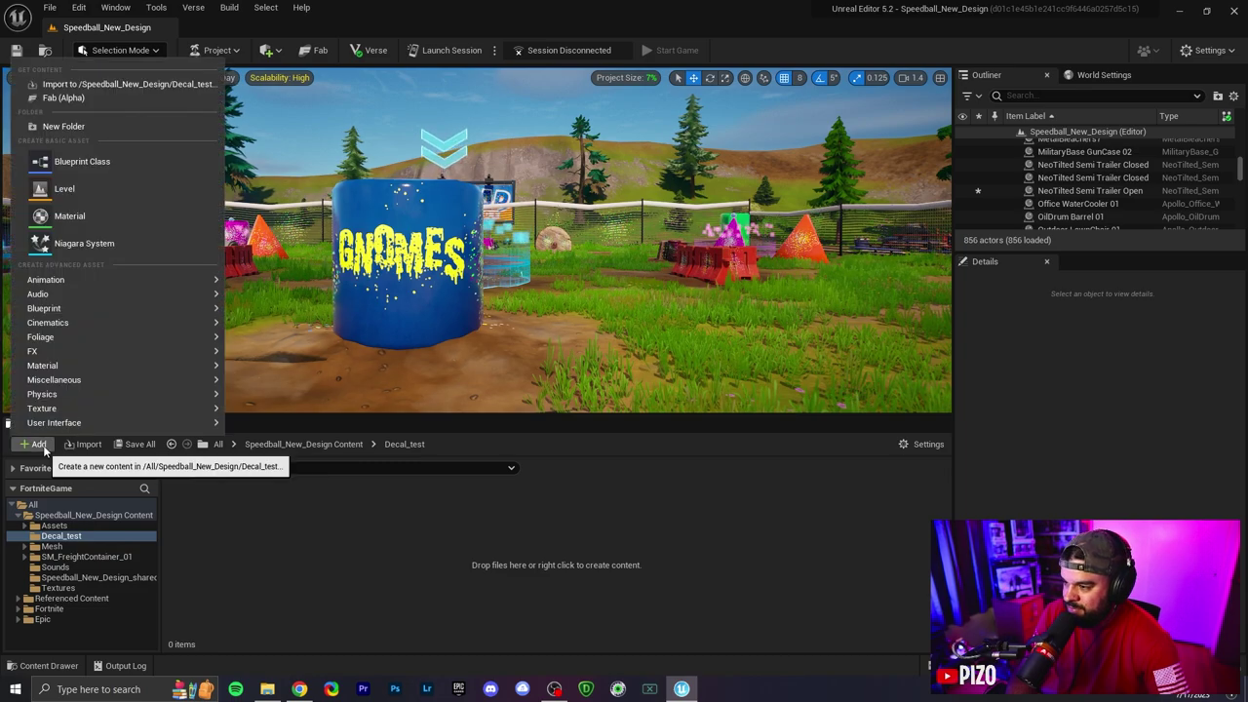
left_click(115, 217)
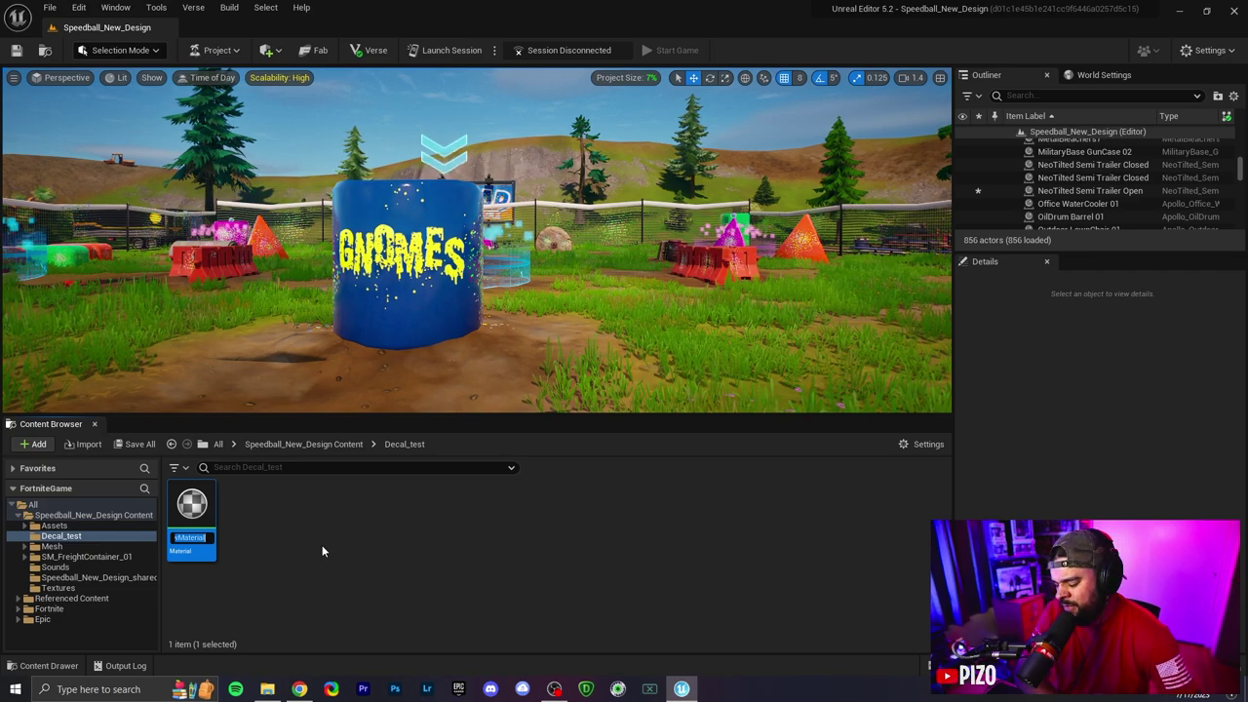
key("Return")
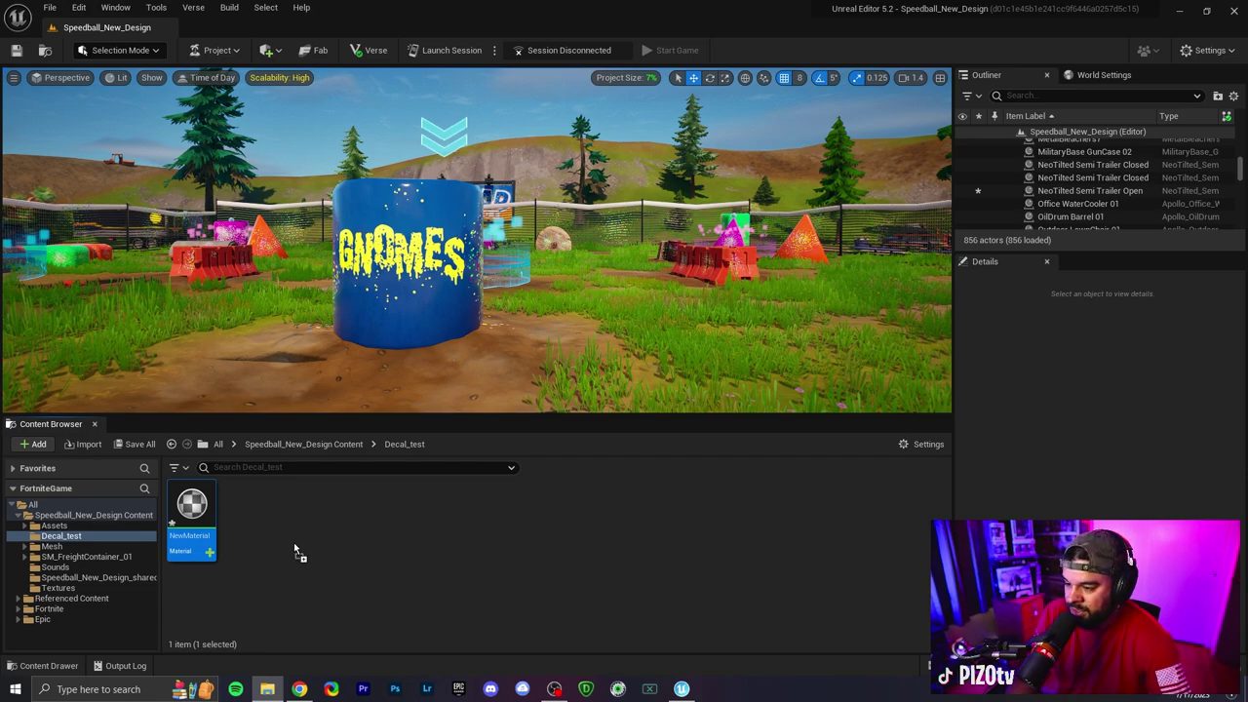
left_click_drag(290, 539, 291, 539)
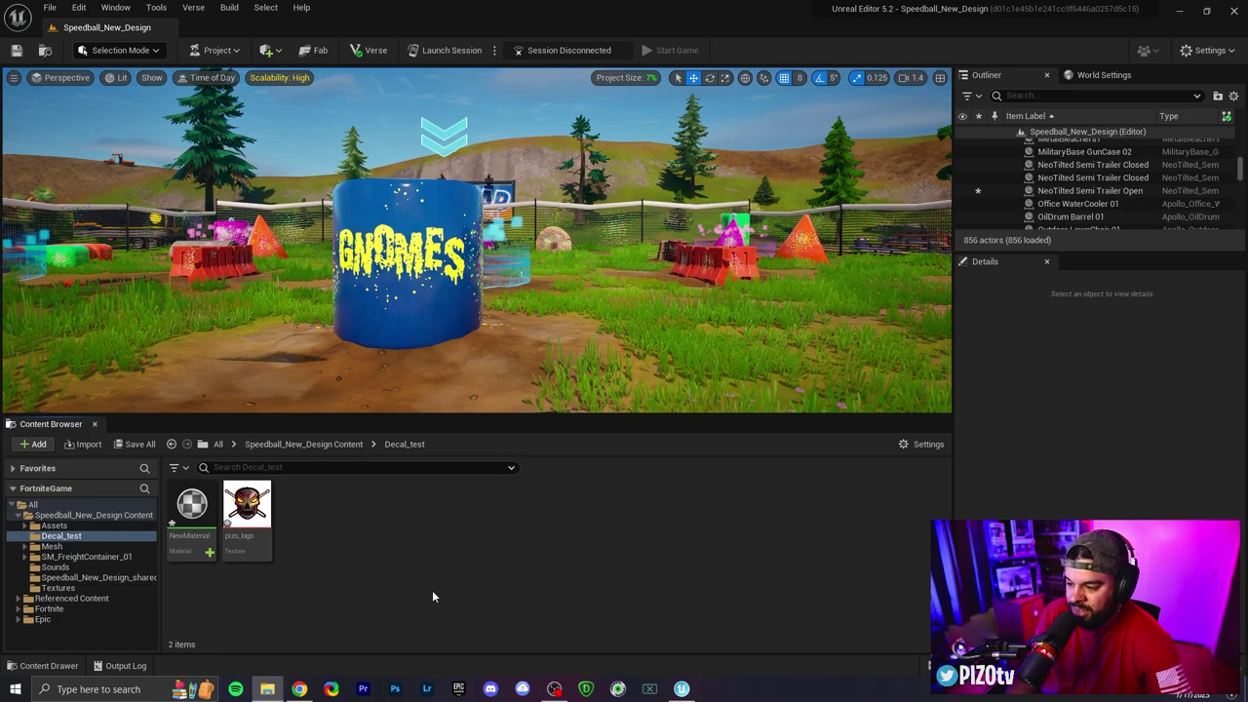
Open the new material and set its Material Domain to Deferred Decal and its Blend Mode to Translucent.
double_click(190, 538)
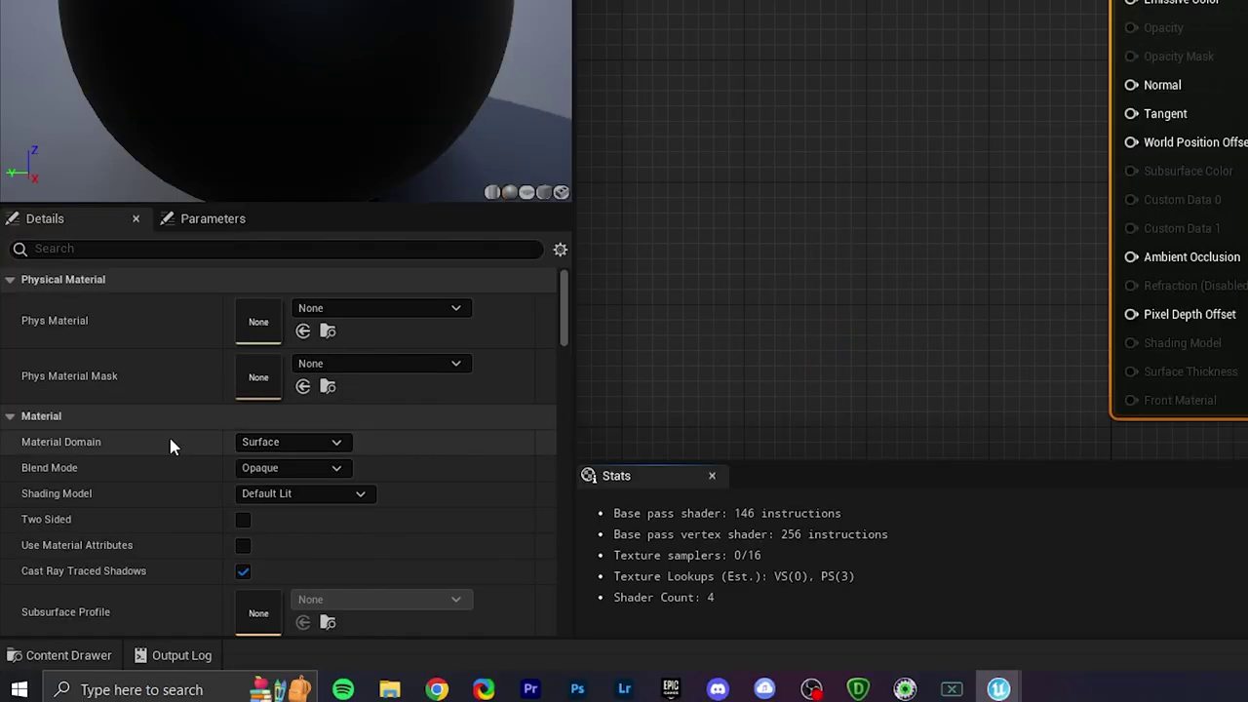
mouse_move(41, 527)
left_click(293, 445)
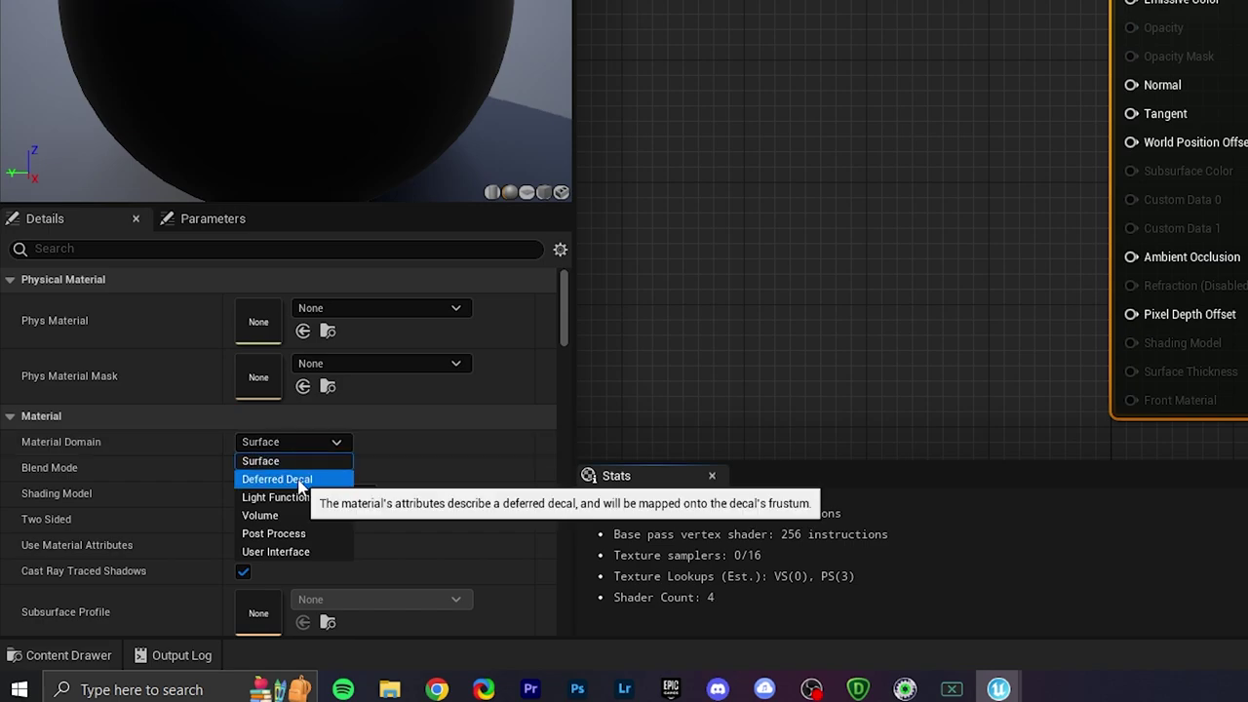
left_click(283, 479)
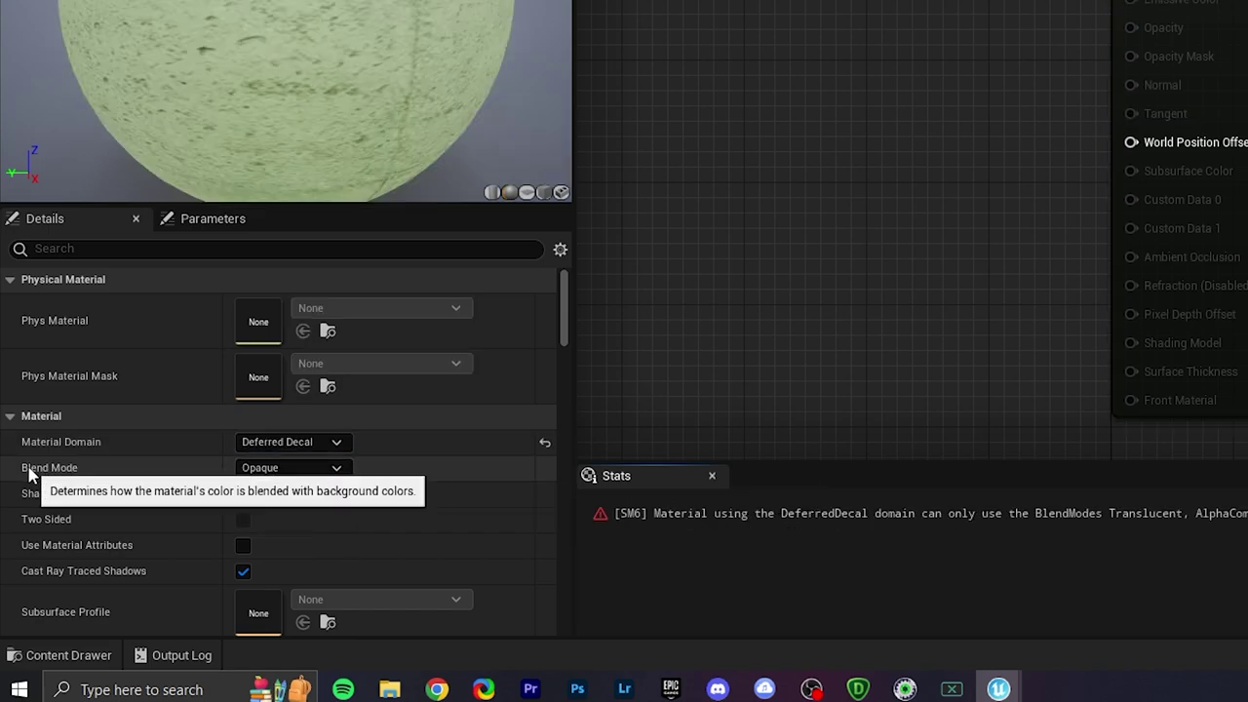
left_click(238, 469)
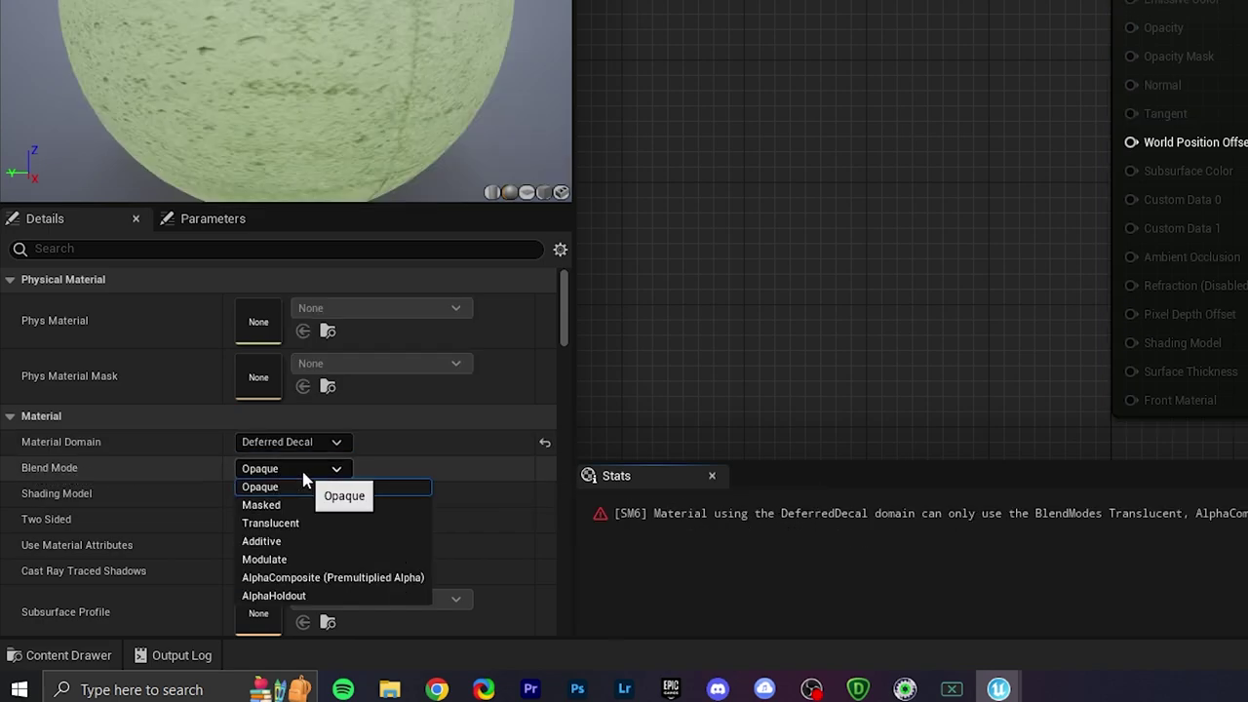
left_click(292, 529)
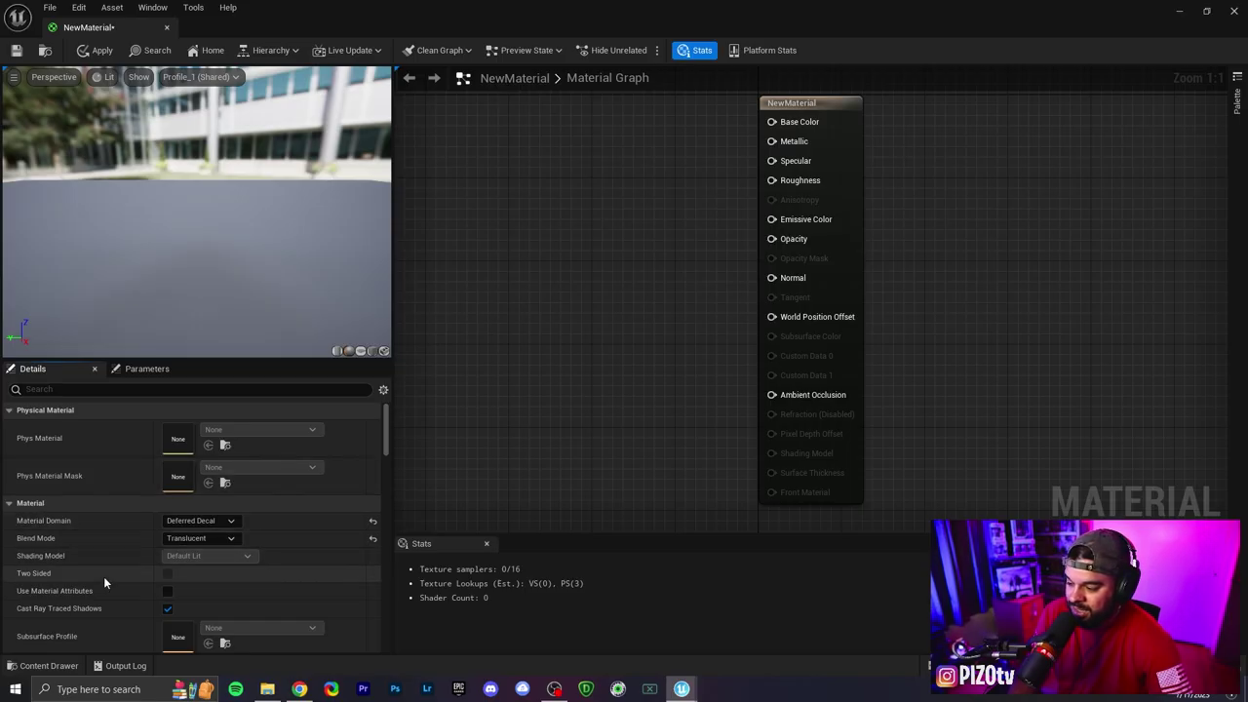
Add the pizo_logo texture to the material graph and connect its RGB to Base Color and its alpha to Opacity.
left_click(49, 666)
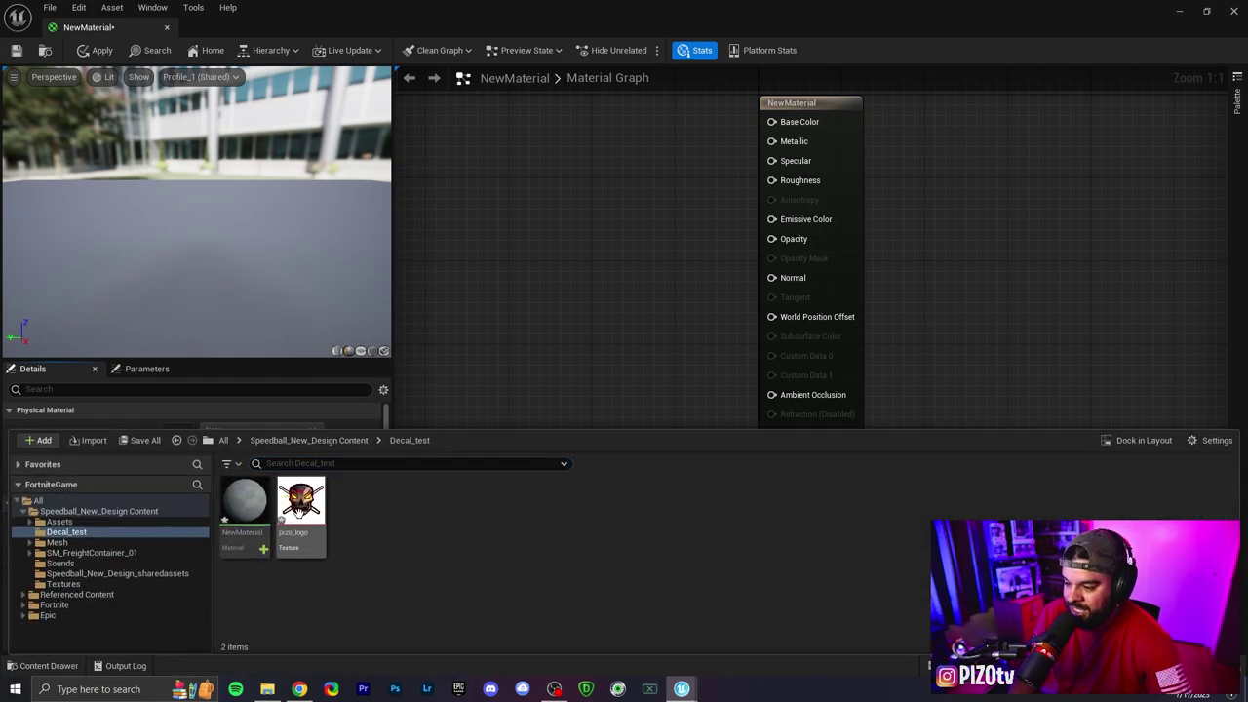
left_click(295, 502)
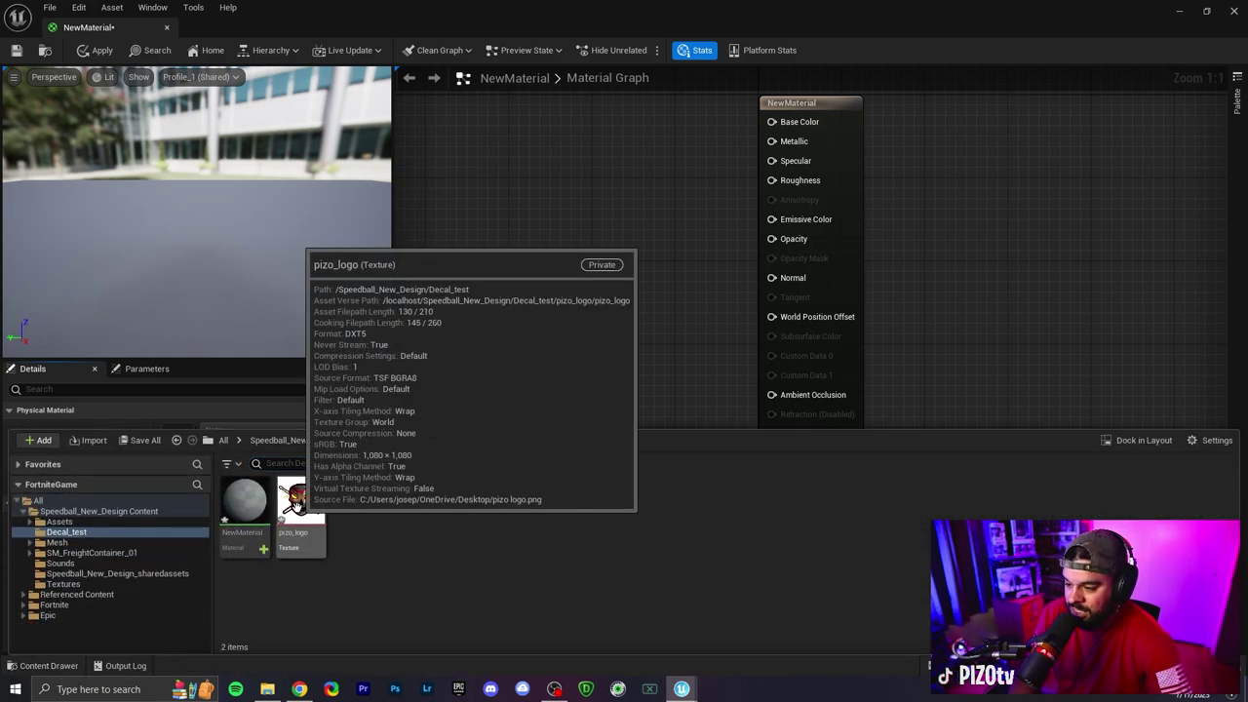
left_click_drag(296, 502, 507, 183)
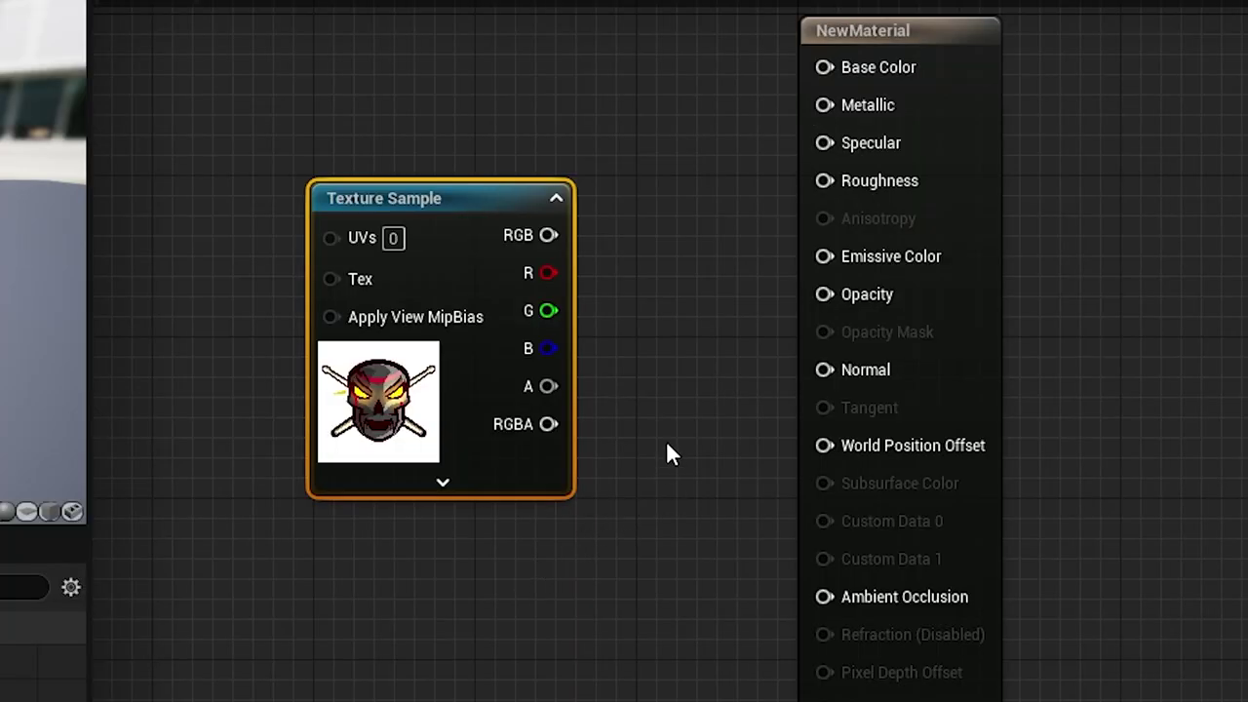
left_click_drag(549, 234, 822, 66)
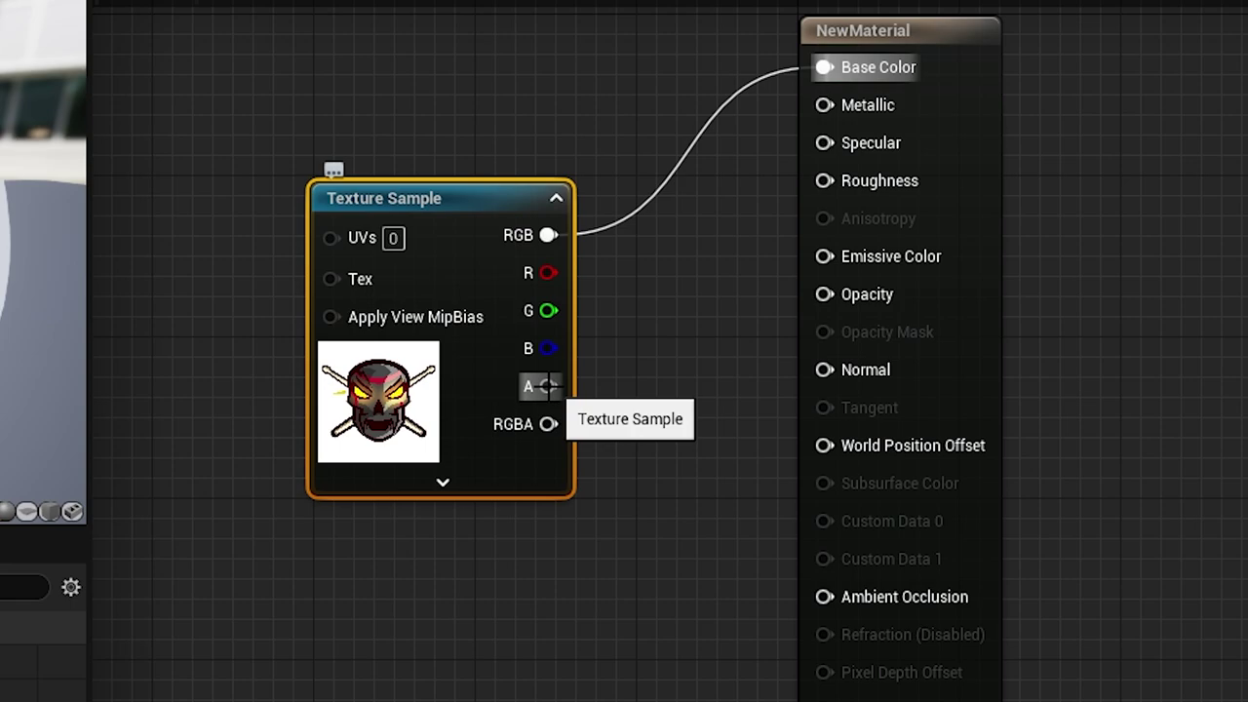
left_click_drag(549, 386, 824, 296)
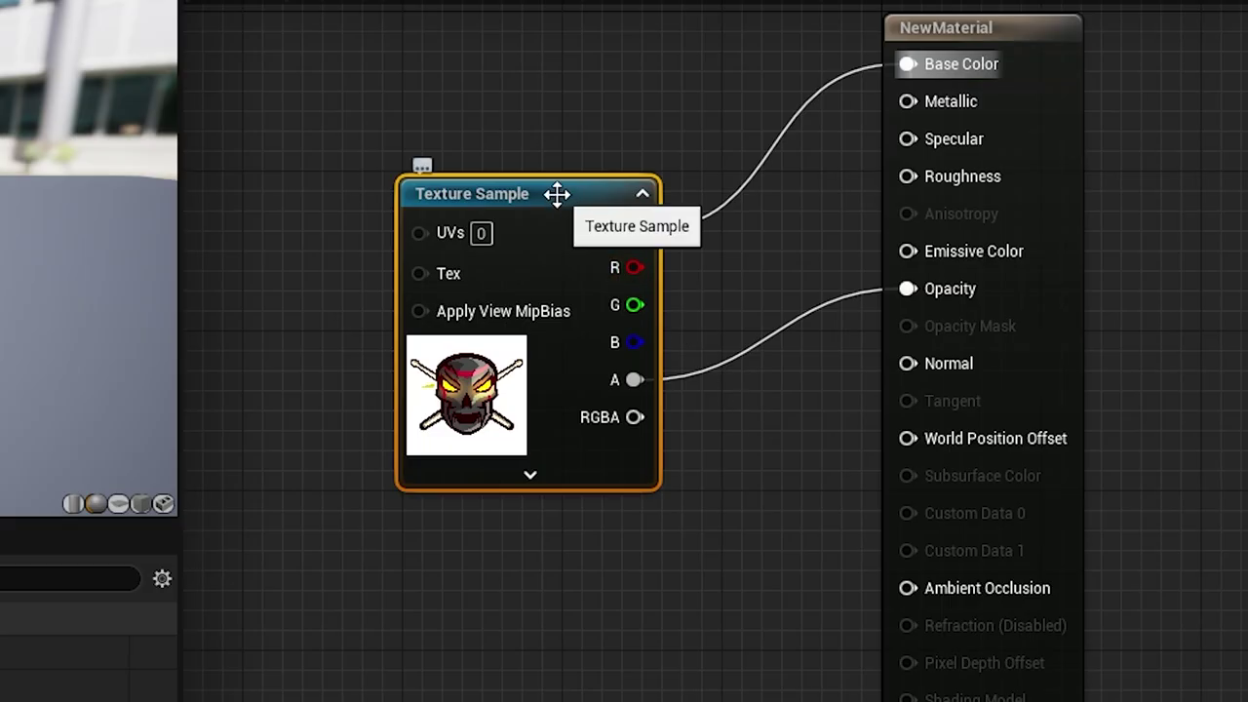
Convert the logo's Texture Sample to a parameter with the default name, and save and close the material.
right_click(557, 194)
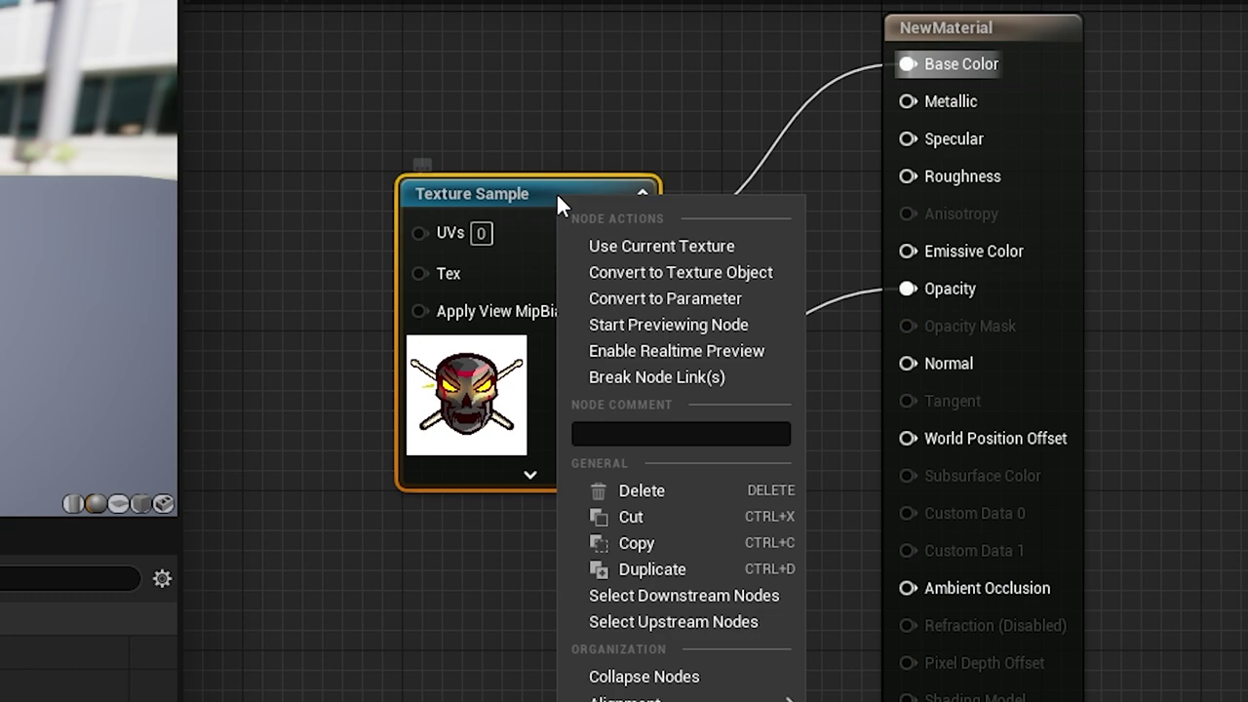
left_click(639, 300)
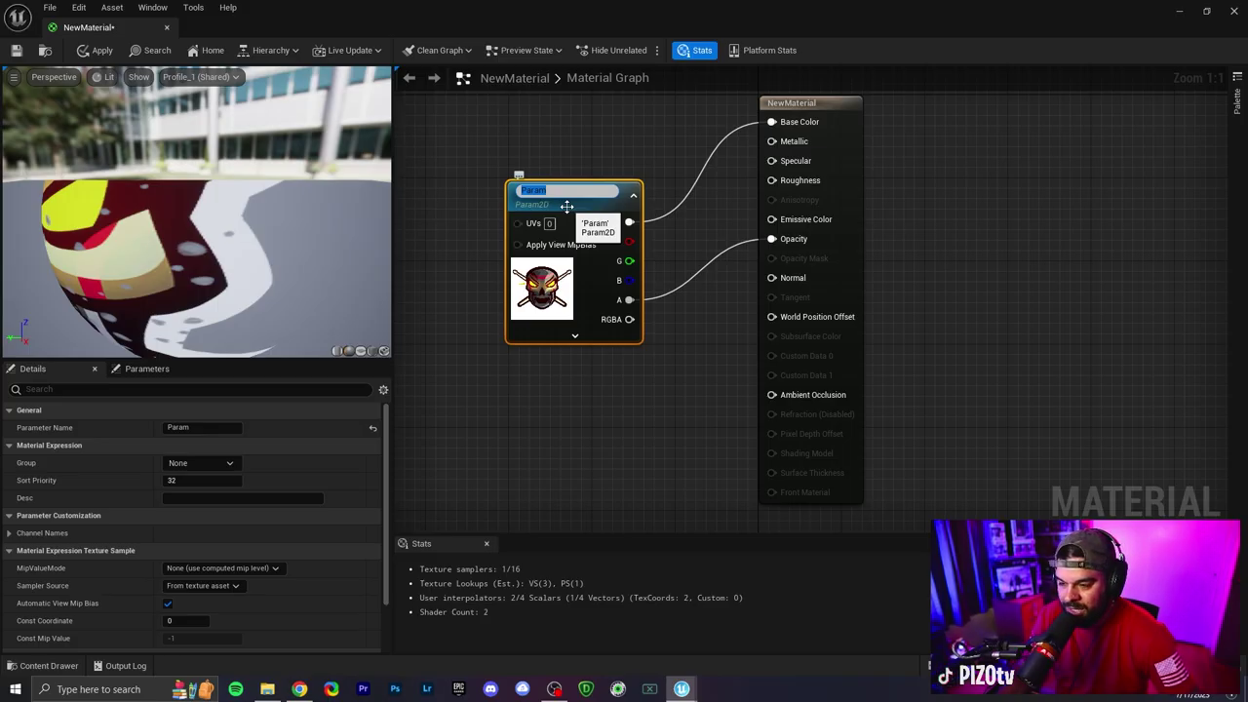
key("Return")
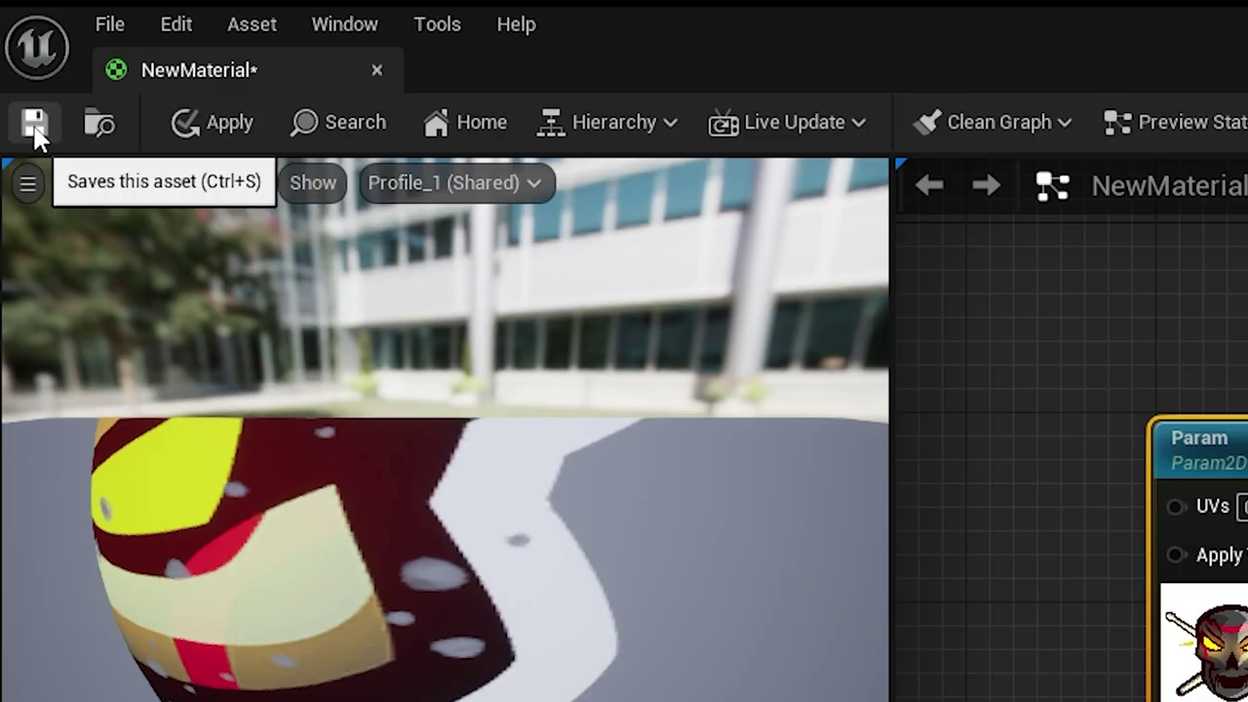
left_click(35, 132)
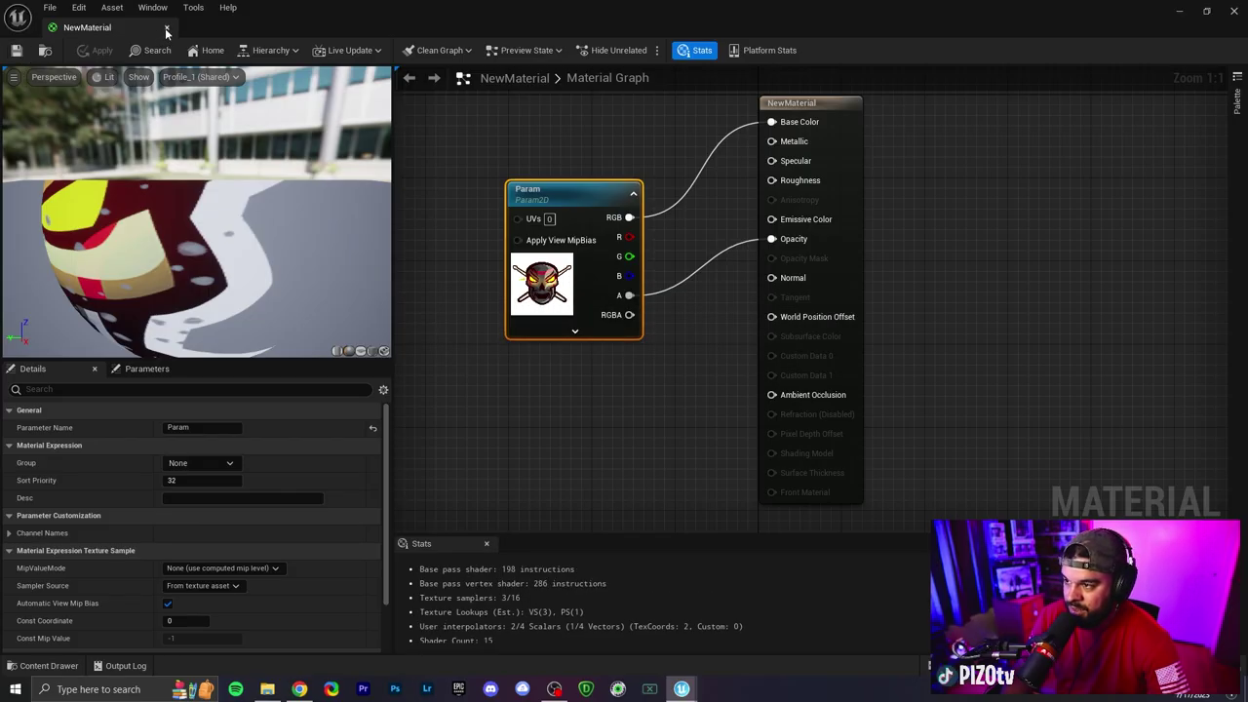
left_click(166, 28)
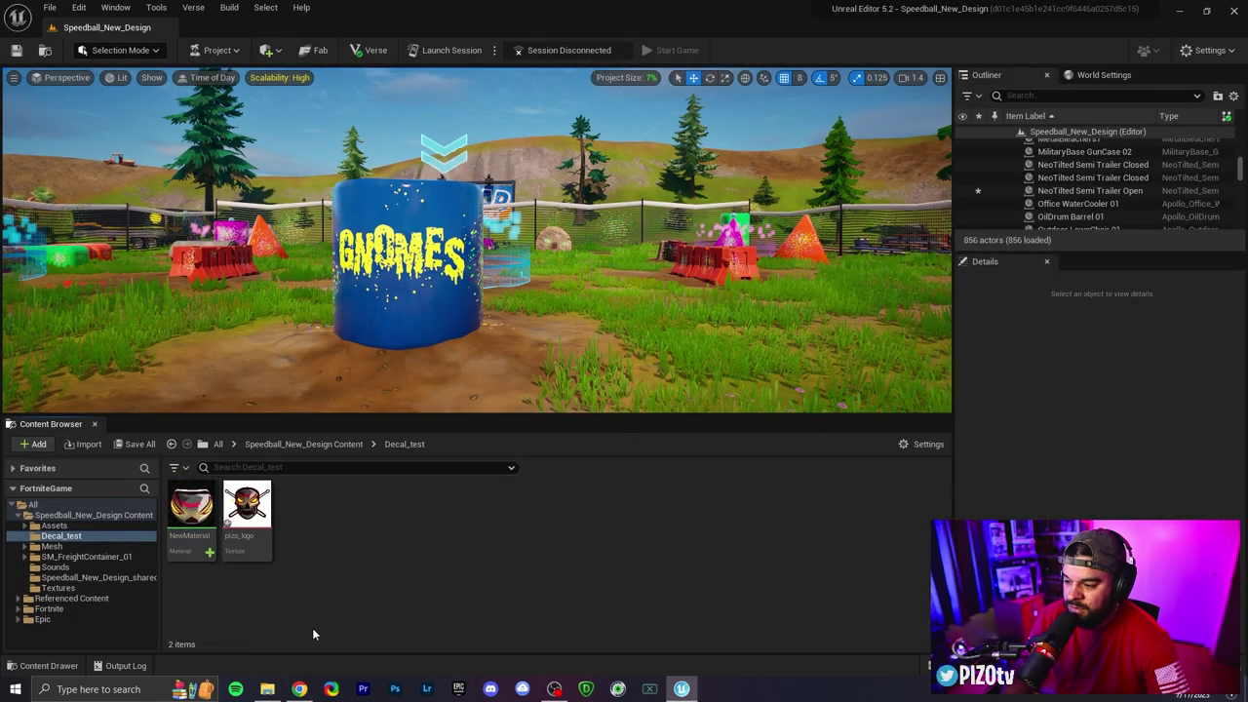
Create a material instance from NewMaterial with its default name and review its texture parameter.
mouse_move(185, 538)
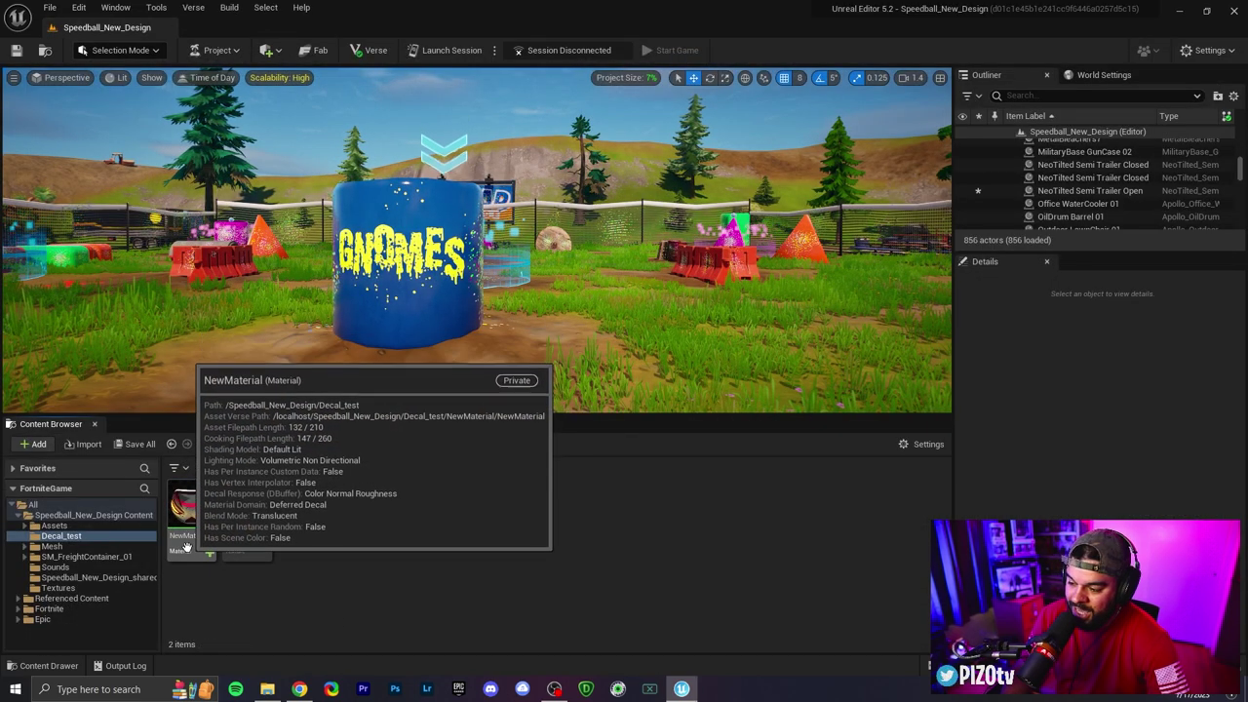
right_click(185, 539)
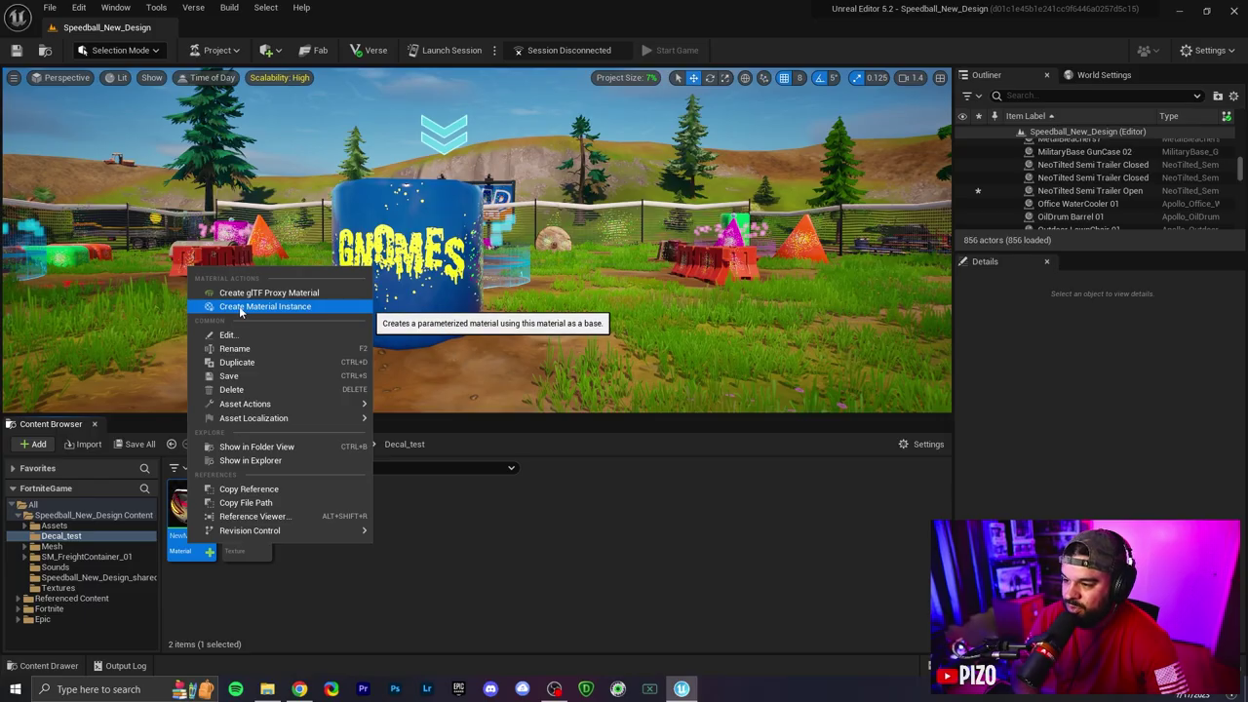
left_click(324, 307)
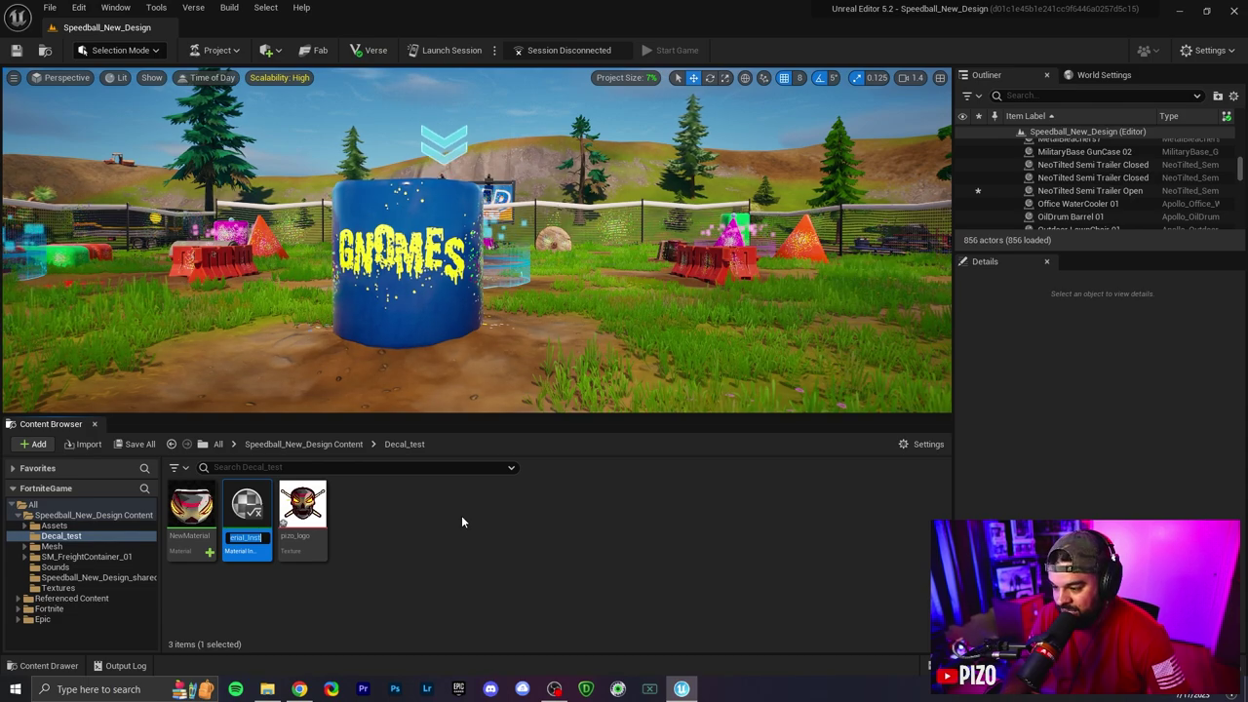
key("Return")
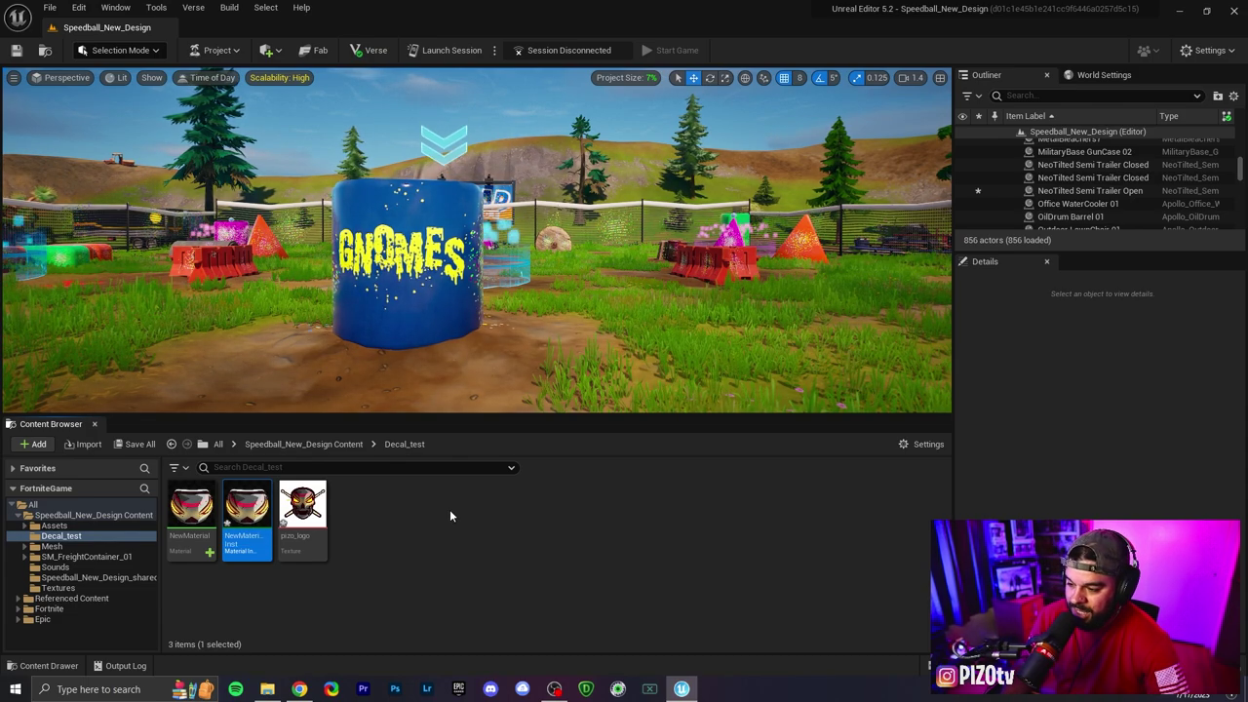
double_click(245, 544)
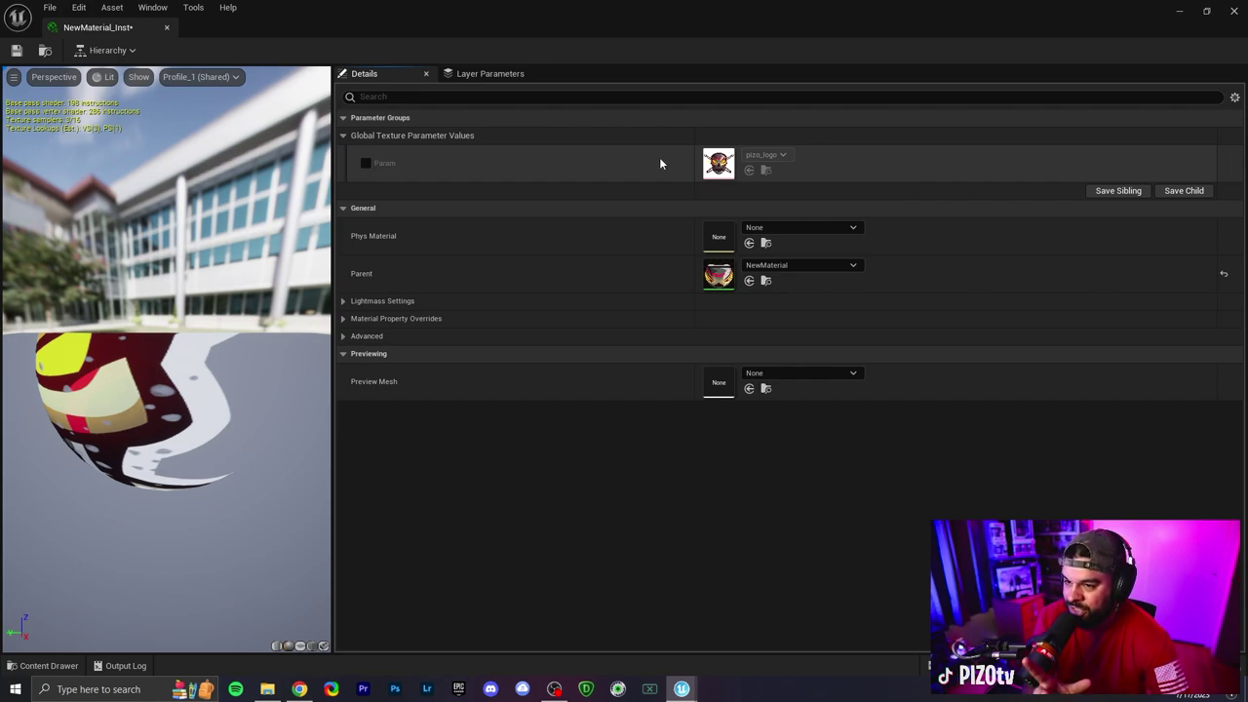
left_click(166, 27)
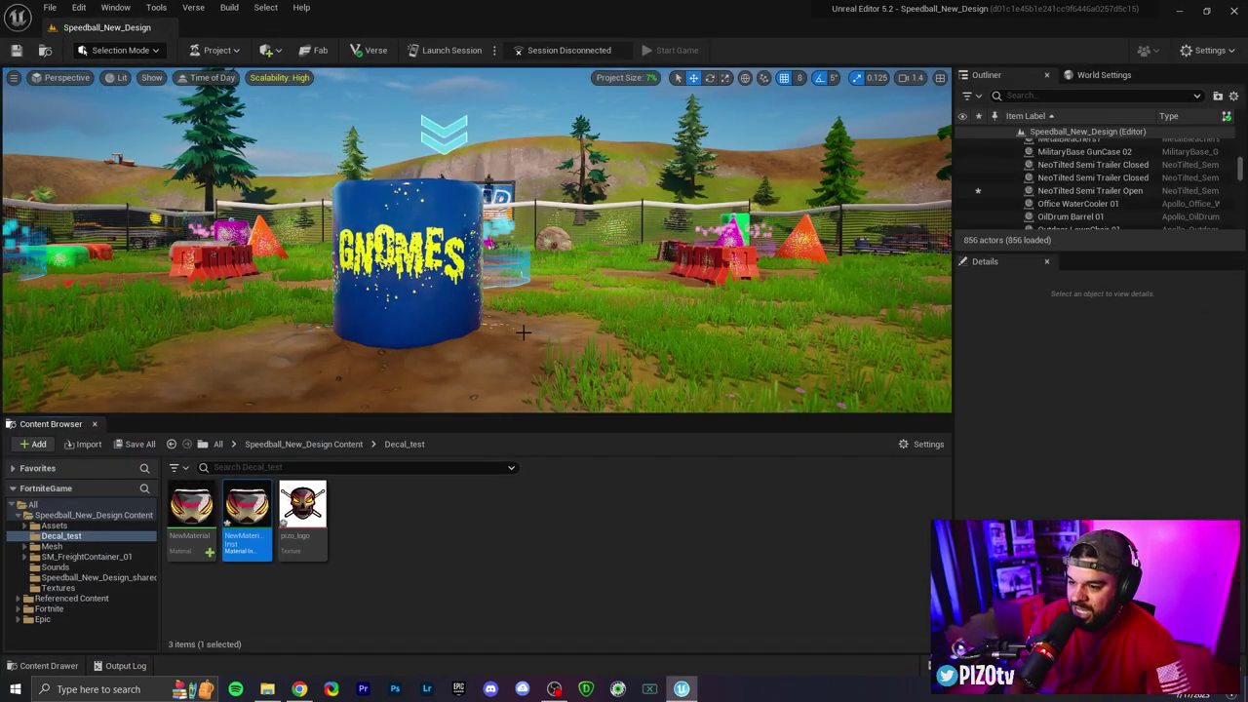
Place the material instance in the level as a decal on the green side of the open semi trailer.
right_click_drag(476, 240, 400, 244)
left_click_drag(238, 517, 539, 259)
right_click_drag(631, 287, 595, 289)
right_click_drag(775, 293, 788, 293)
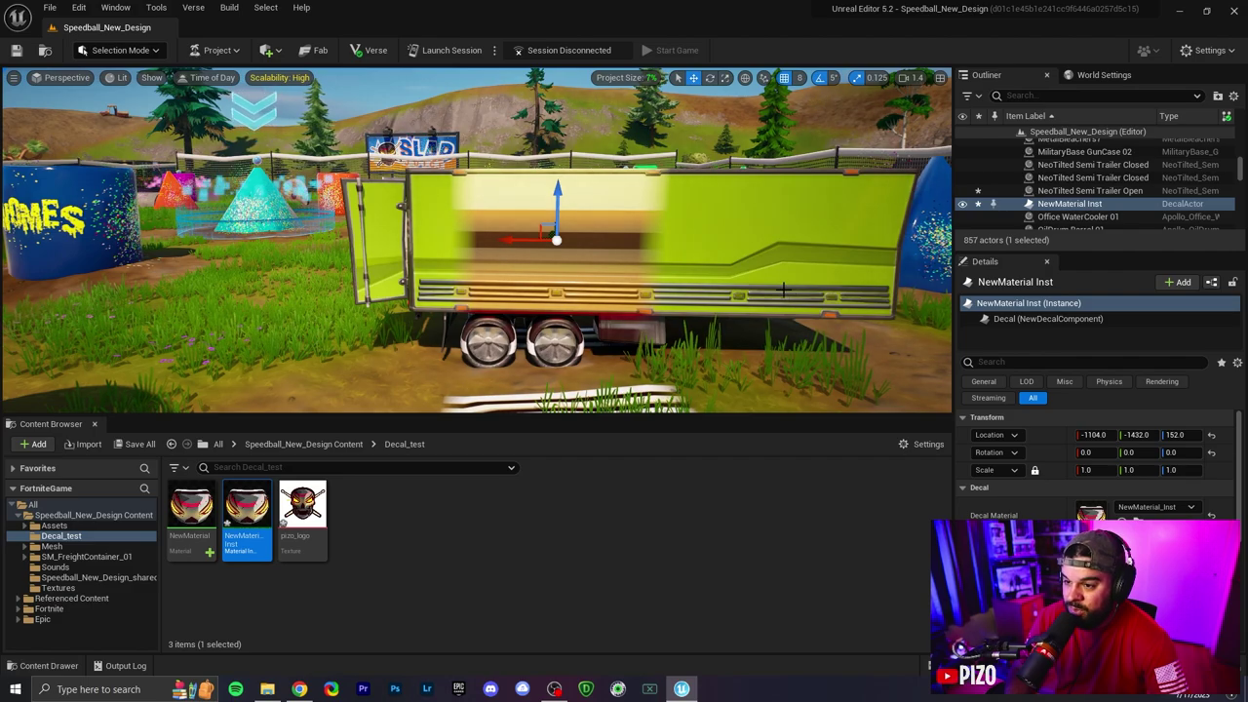
Rotate the decal 90° about X and Z and shrink it so the whole logo sits upright on the trailer's side.
key("e")
right_click_drag(783, 289, 783, 289)
left_click_drag(520, 249, 585, 250)
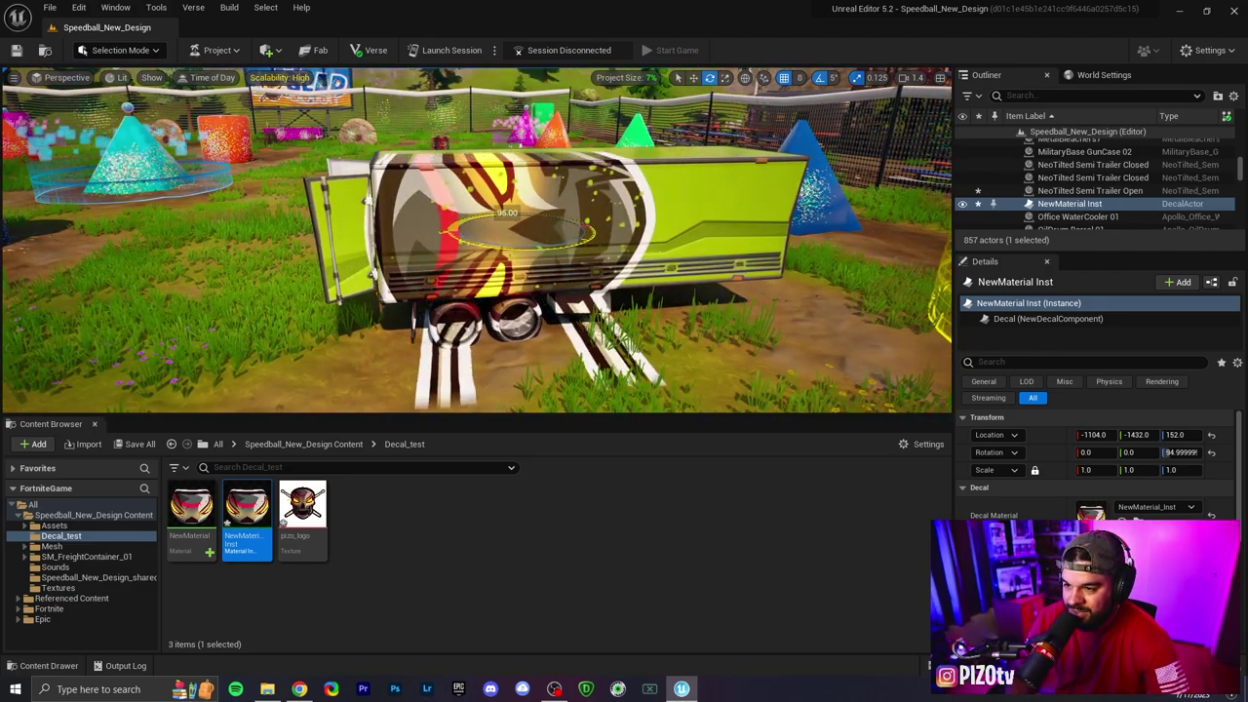
left_click_drag(507, 213, 509, 242)
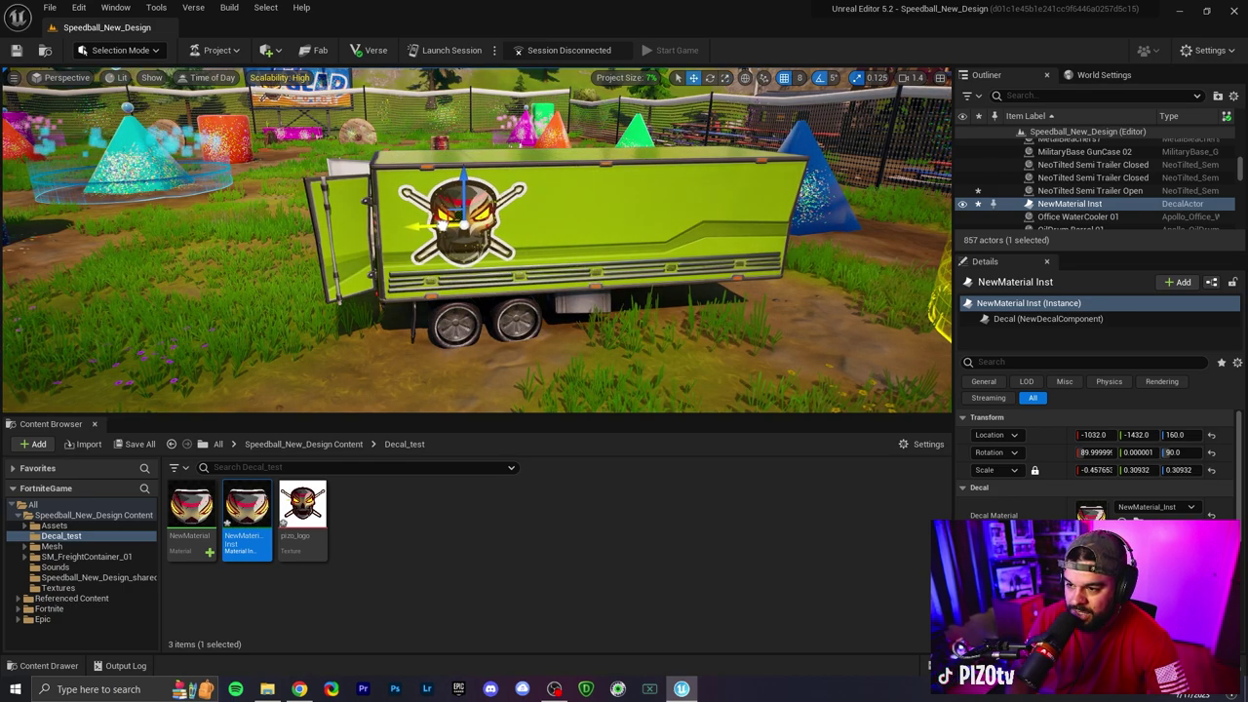
Inspect the logo decal from outside, behind and inside the open trailer to see how far its projection reaches.
key("w")
right_click_drag(465, 216, 593, 227)
scroll(465, 216, "down", 3)
key("s")
scroll(477, 240, "down", 1)
key("a")
key("d")
scroll(508, 266, "down", 1)
key("s")
scroll(508, 266, "down", 2)
key("a")
right_click_drag(468, 240, 584, 298)
key("g")
key("d")
scroll(540, 256, "up", 2)
key("a")
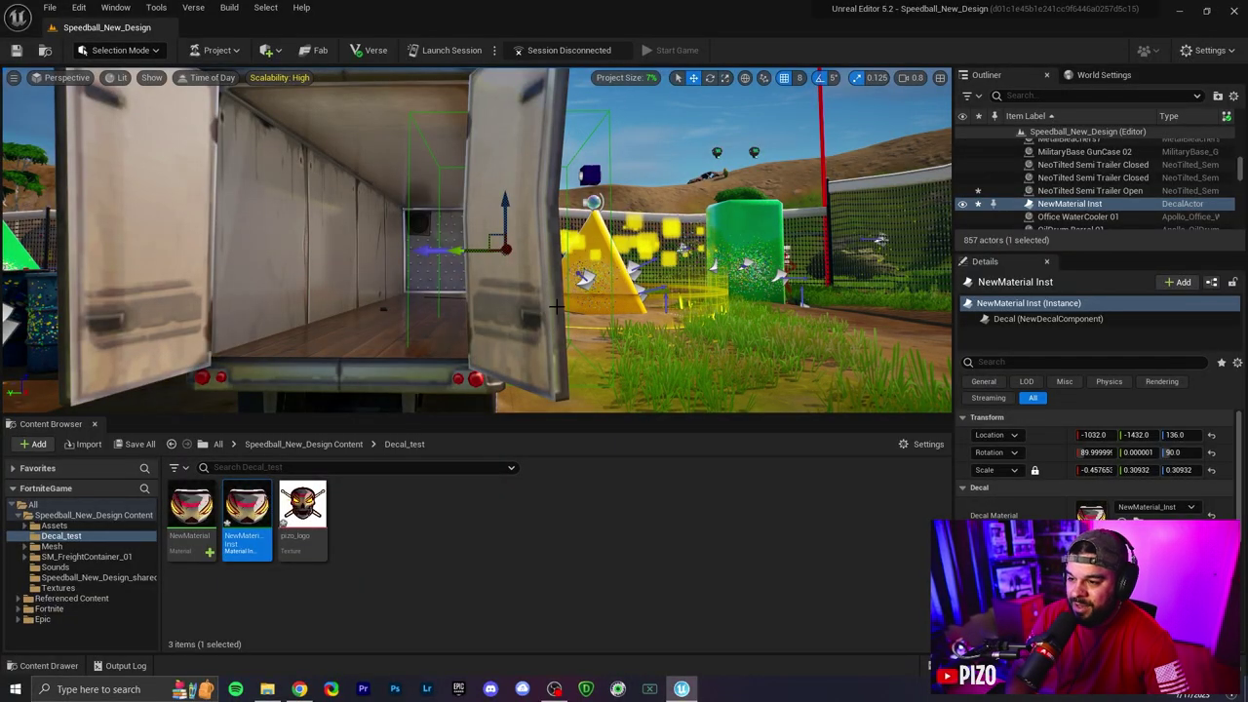
key("a")
right_click_drag(527, 267, 545, 299)
key("w")
key("s")
key("w")
key("d")
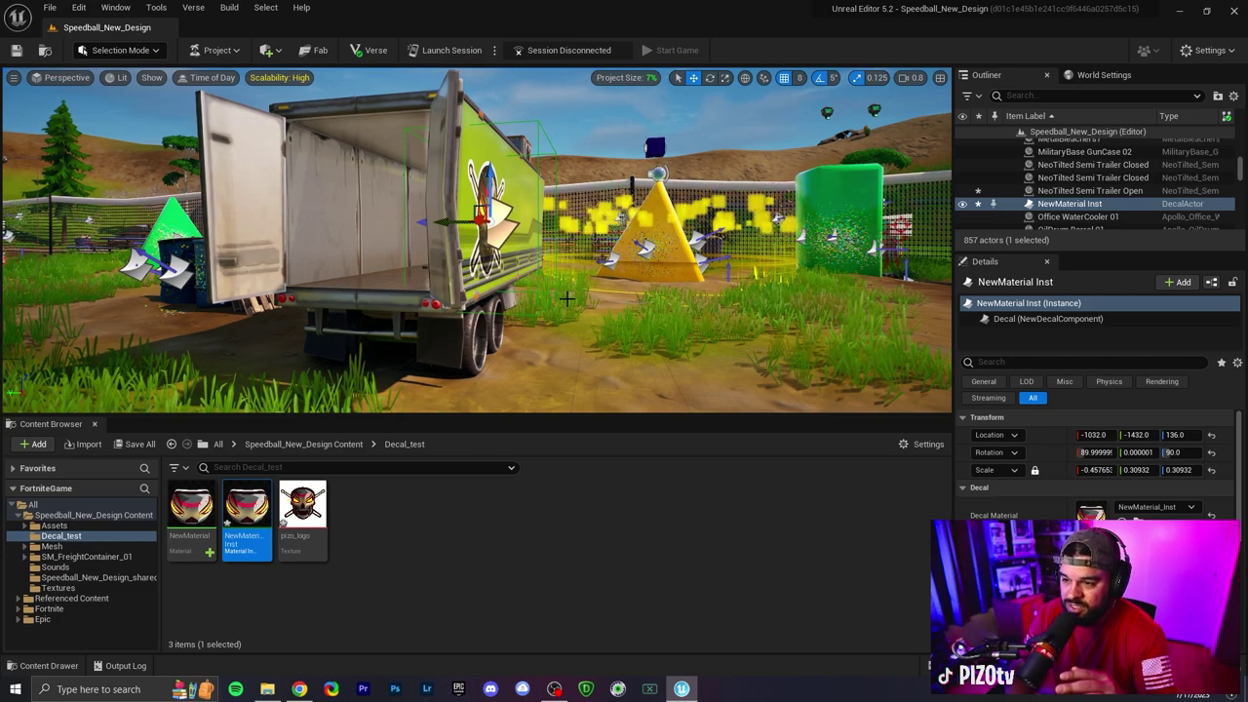
Flatten the logo decal's projection depth to an X scale of about -0.085 so it only hits the trailer's outer side.
key("r")
key("f")
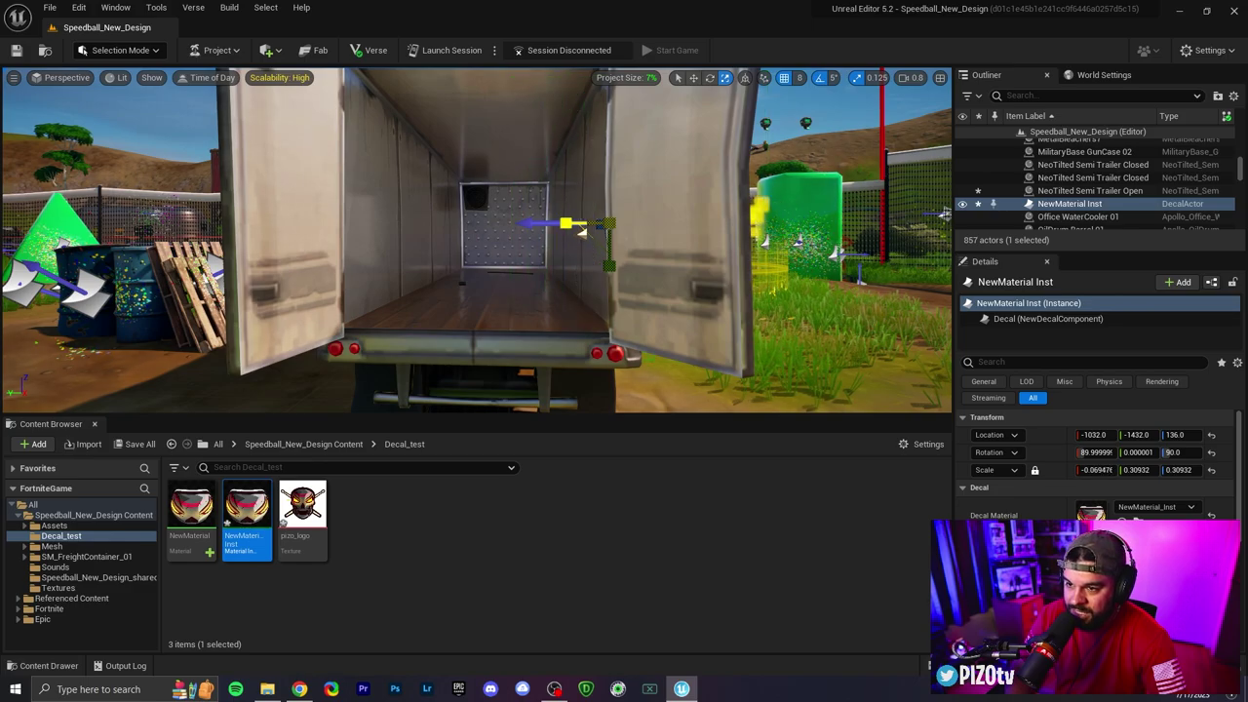
right_click_drag(591, 229, 692, 251)
key("Escape")
key("ctrl+z")
scroll(568, 235, "down", 3)
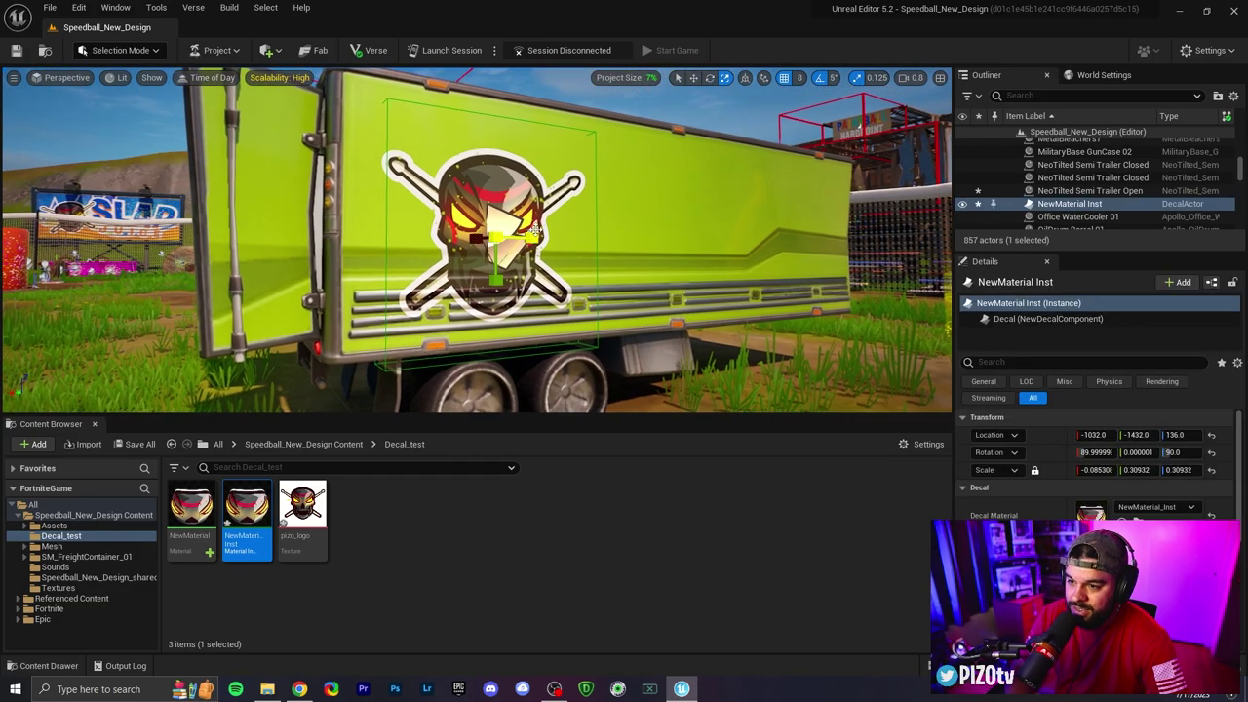
Raise the logo decal to a height of 160 in Z on the trailer's green side.
key("w")
left_click_drag(501, 199, 501, 164)
right_click_drag(501, 163, 507, 200)
mouse_move(618, 220)
right_mouse_down()
mouse_move(566, 217)
mouse_move(618, 220)
right_mouse_up()
Duplicate the material instance under its default name and import the chicken_knife image into the Decal_test folder.
left_click(626, 549)
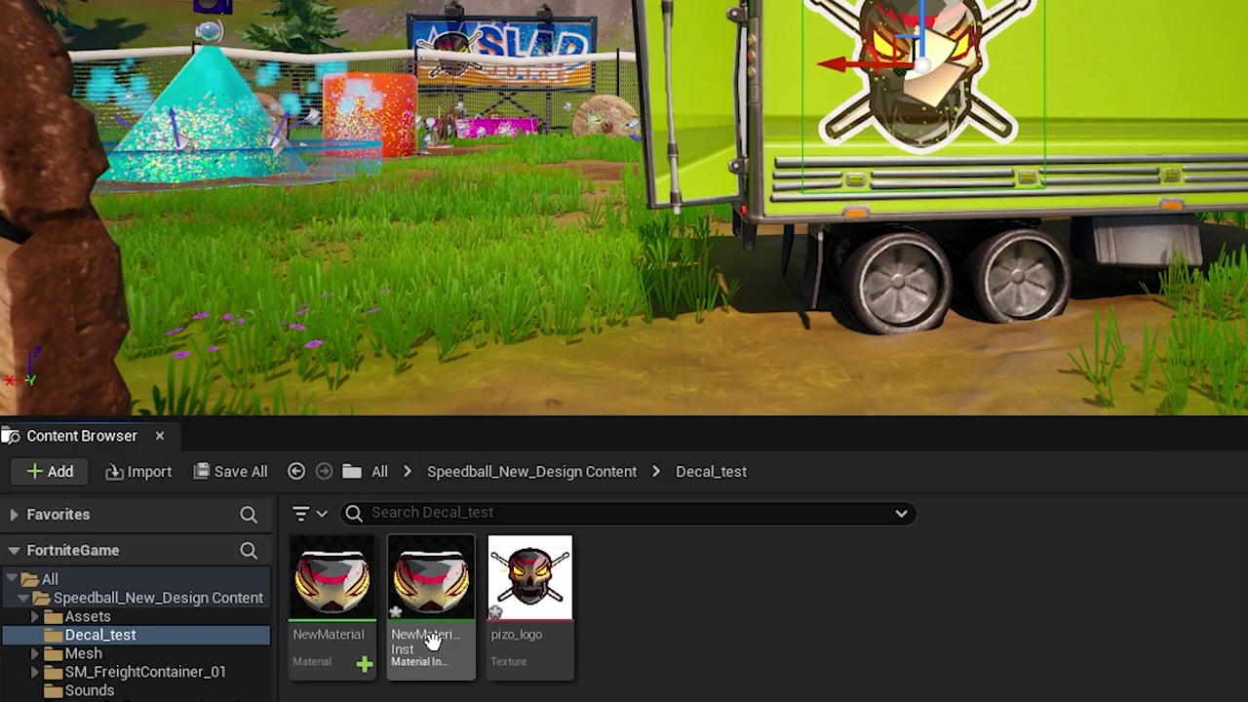
right_click(432, 640)
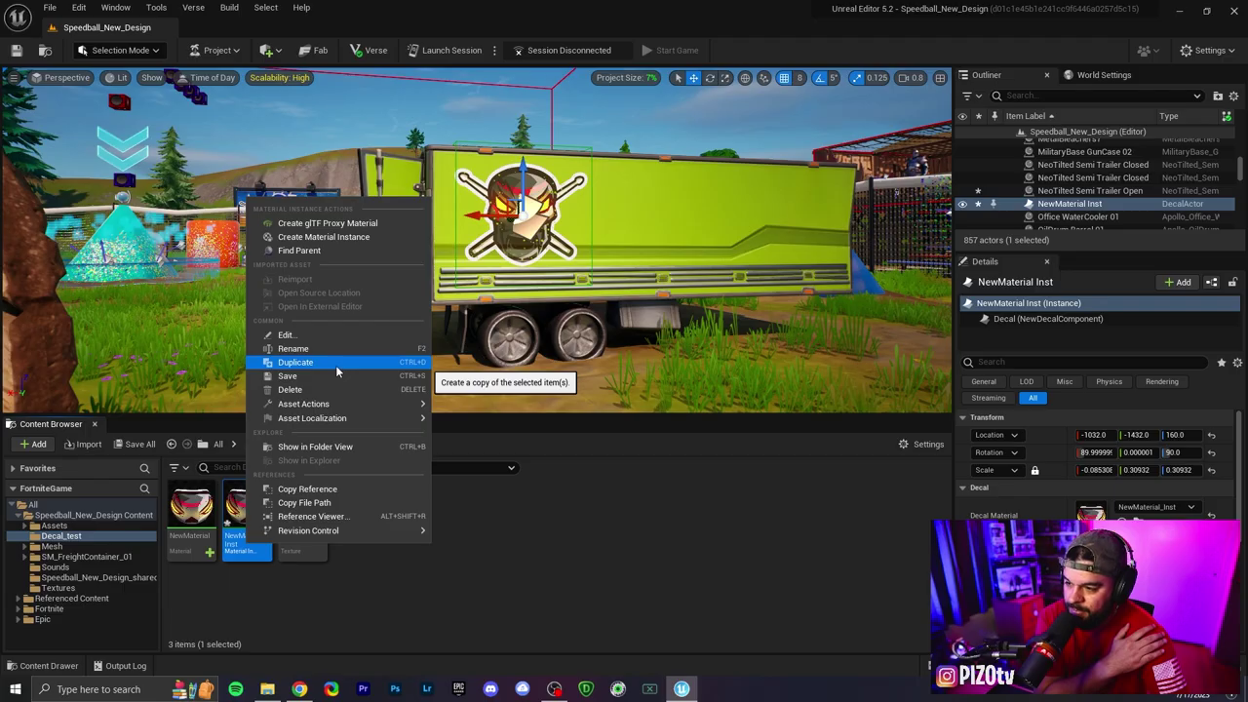
left_click(589, 331)
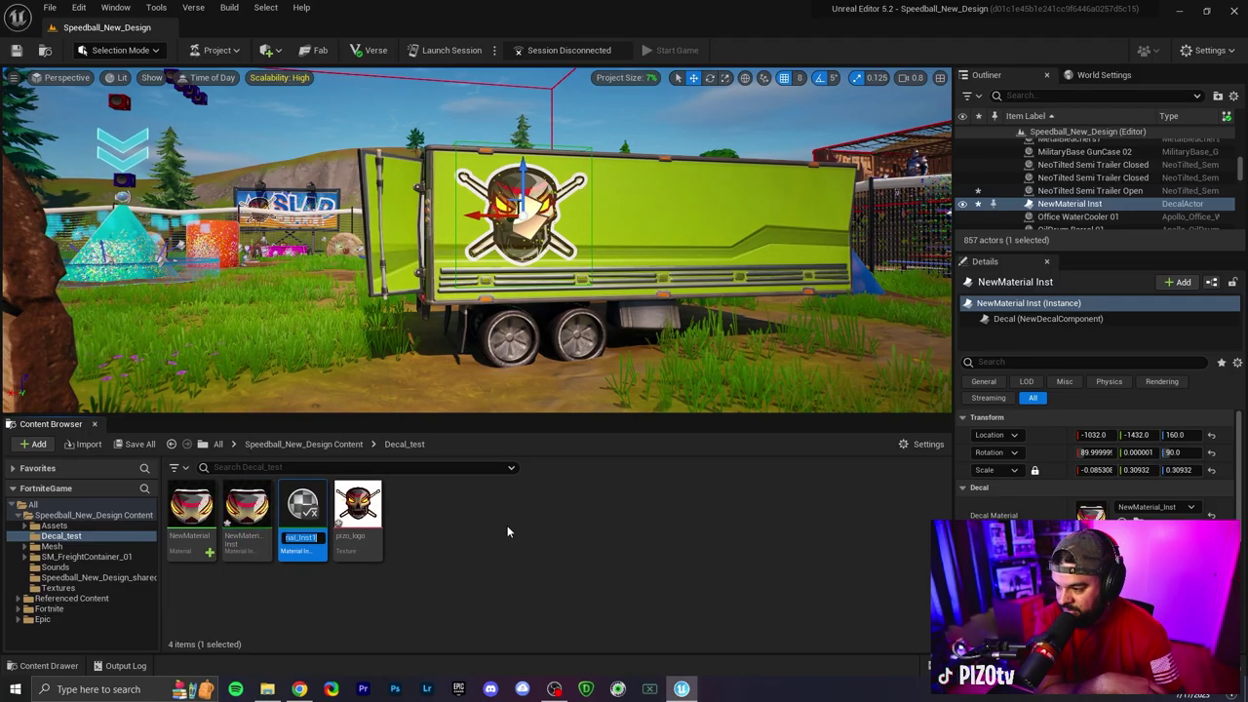
key("Return")
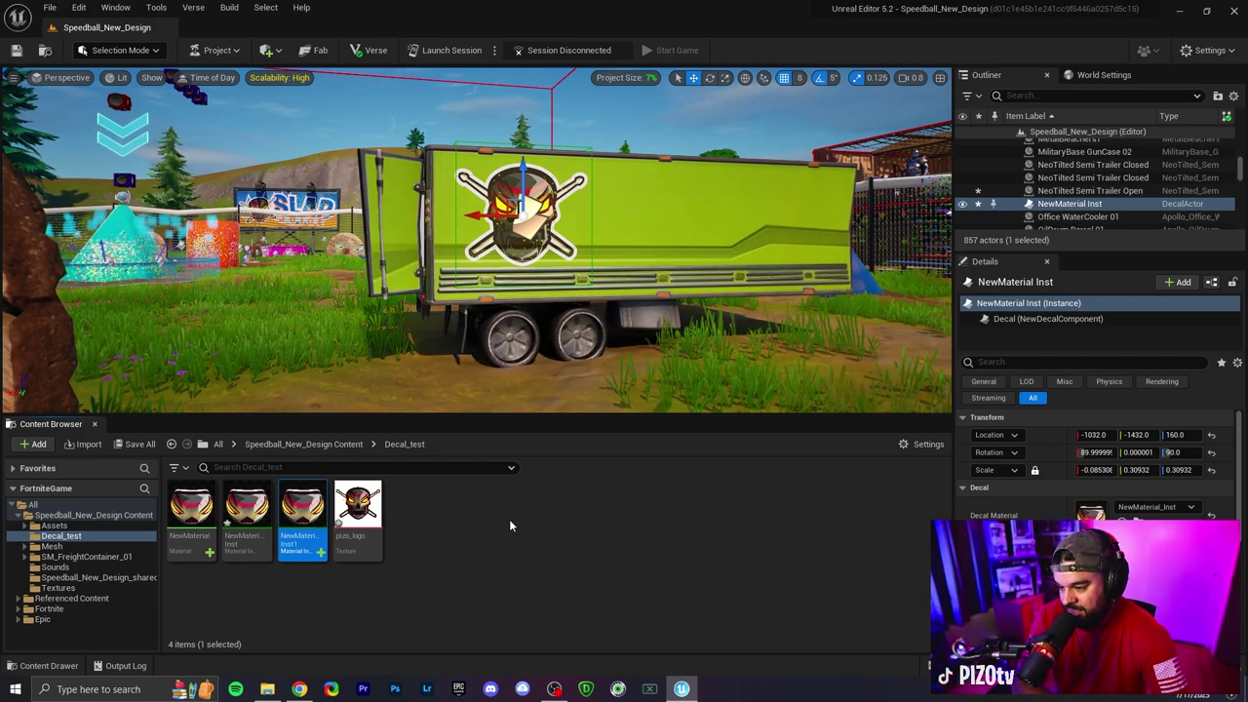
left_click(501, 561)
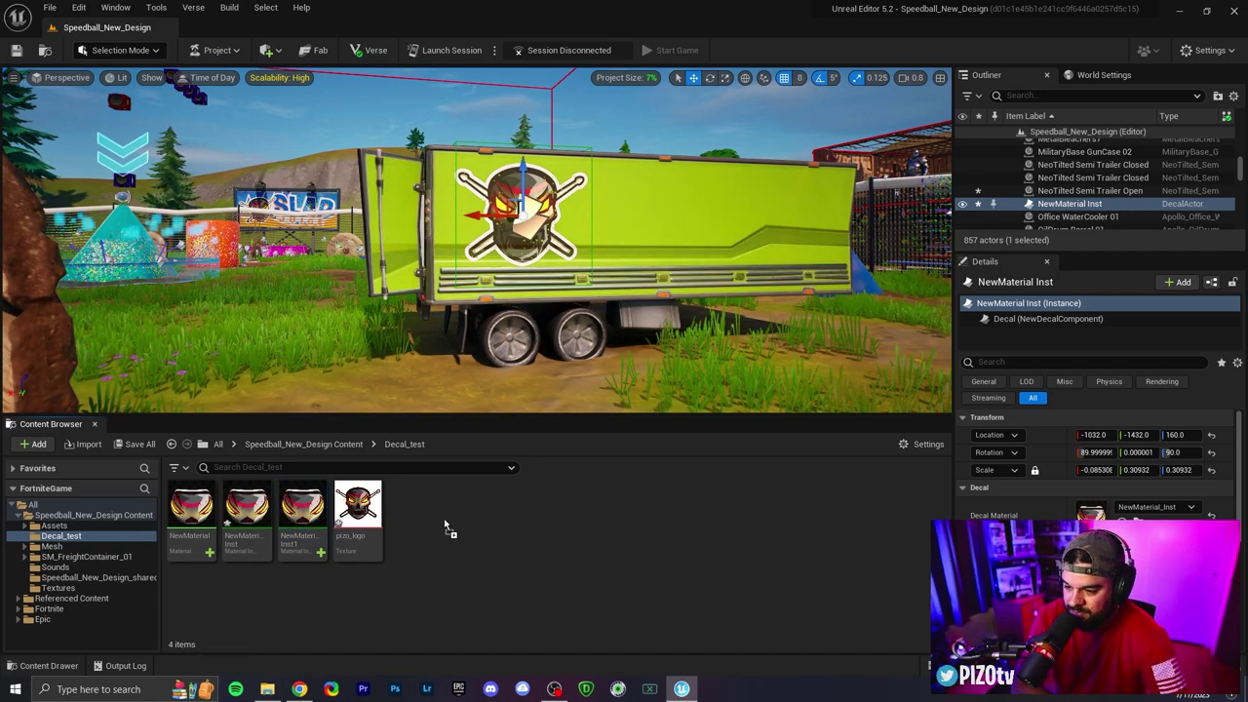
left_click_drag(445, 527, 517, 560)
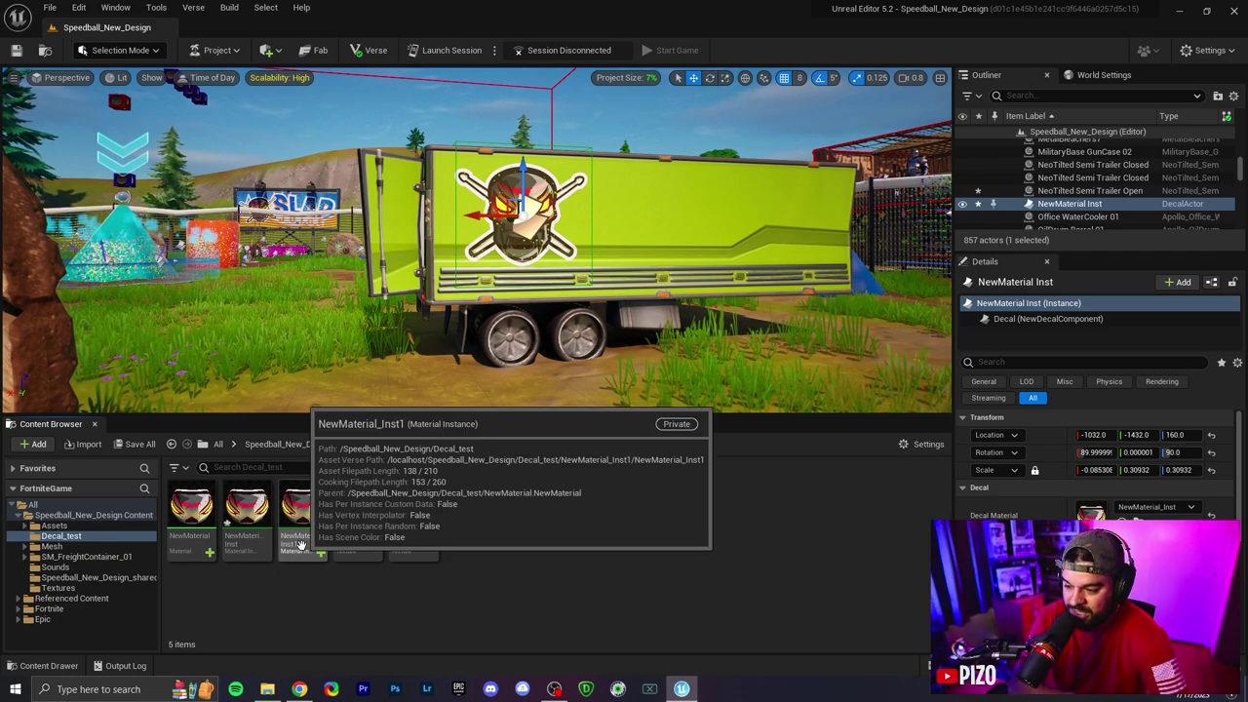
Enable the texture parameter override in NewMaterial_Inst1, assign chicken_knife to it, and save and close the instance.
double_click(301, 541)
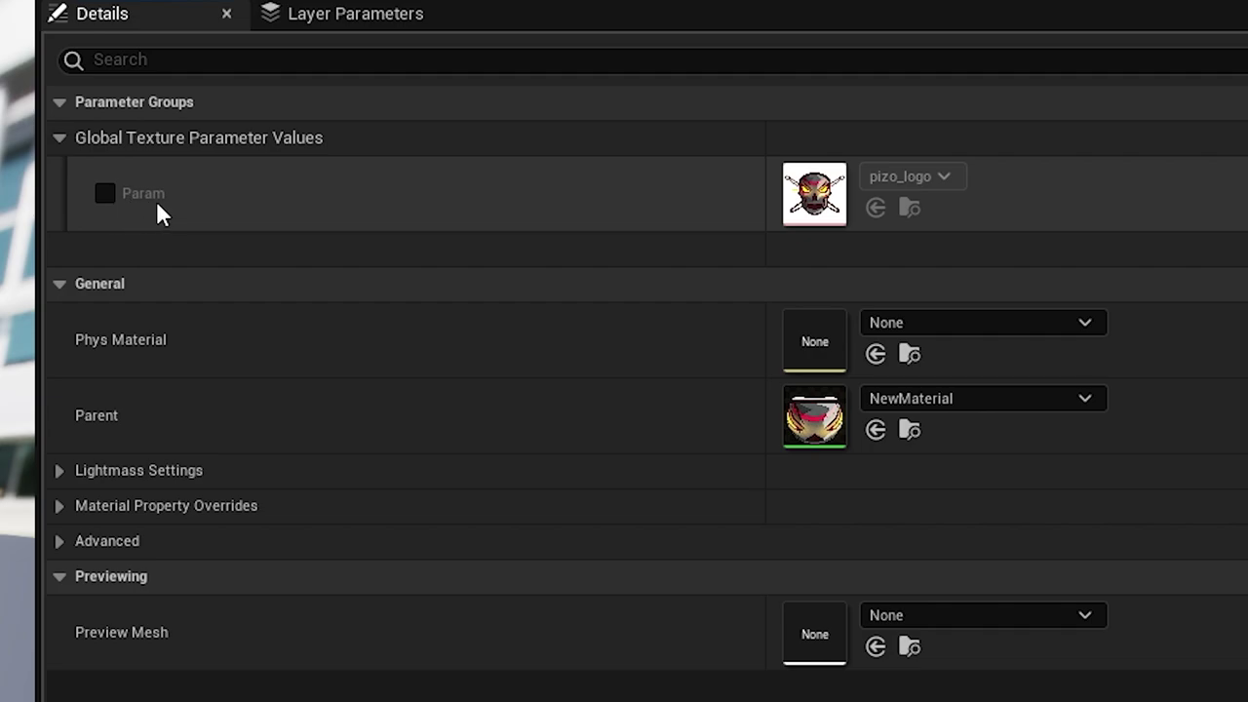
left_click(106, 194)
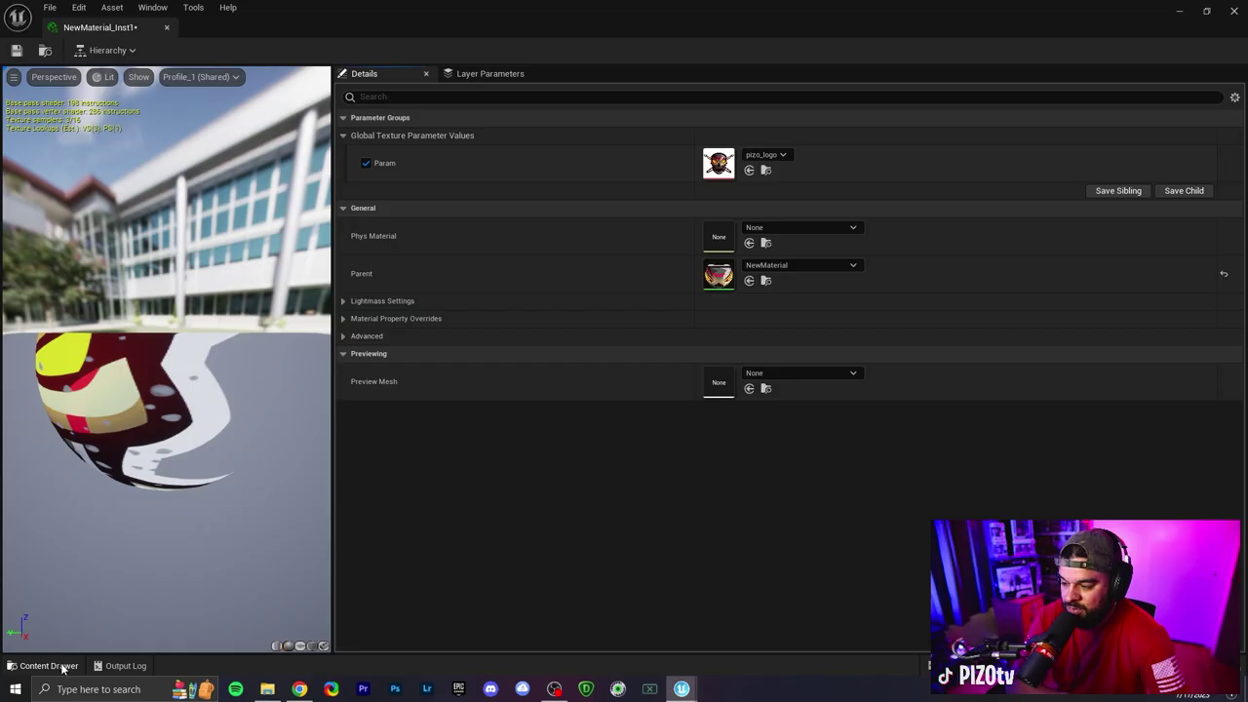
left_click(49, 666)
left_click(601, 544)
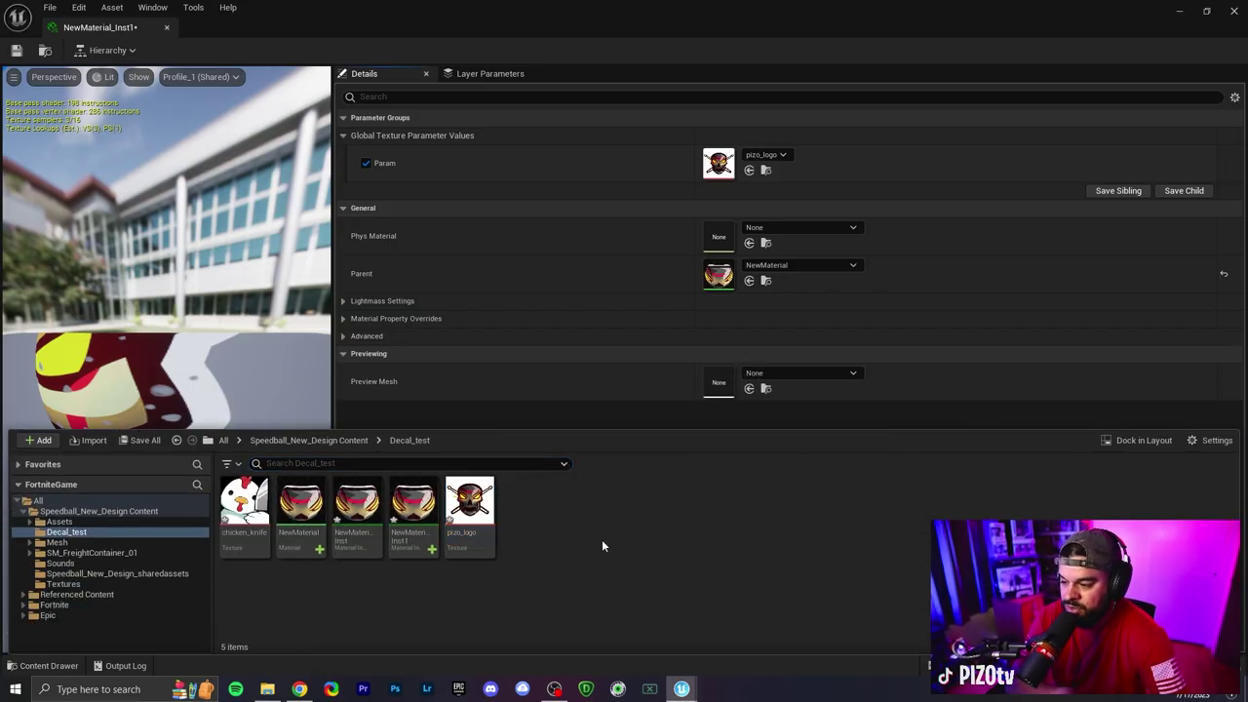
left_click_drag(252, 503, 719, 164)
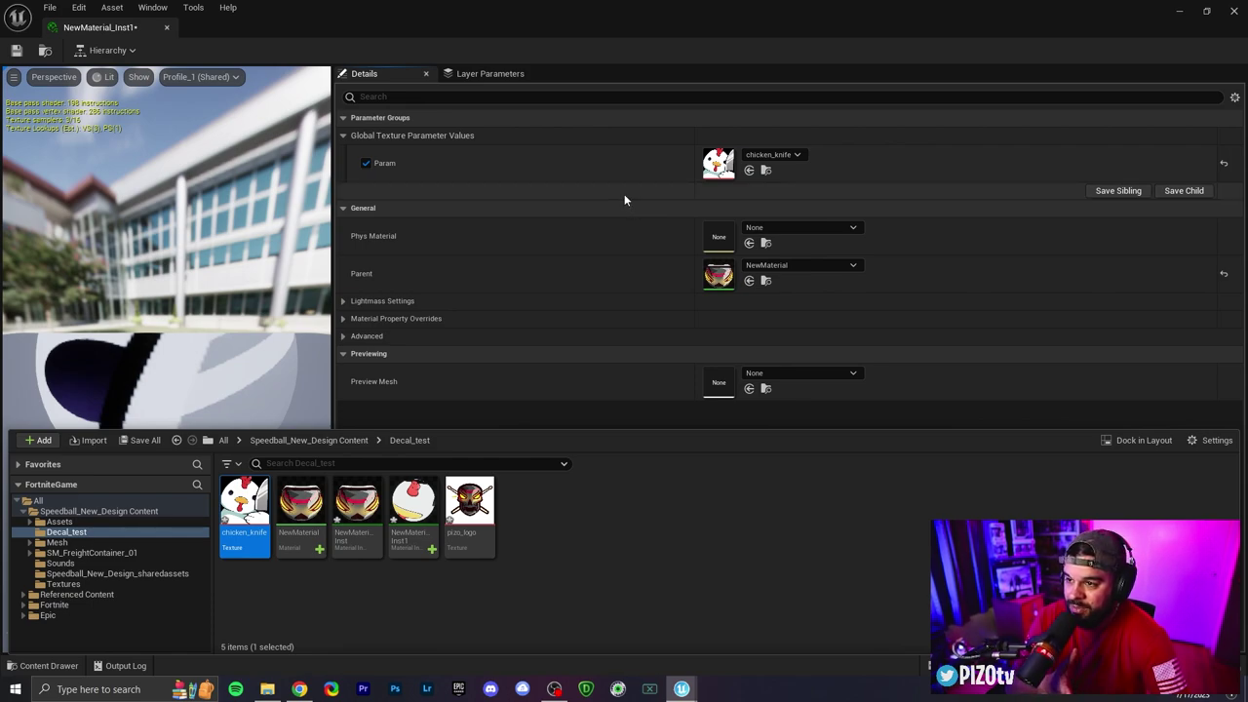
left_click(16, 53)
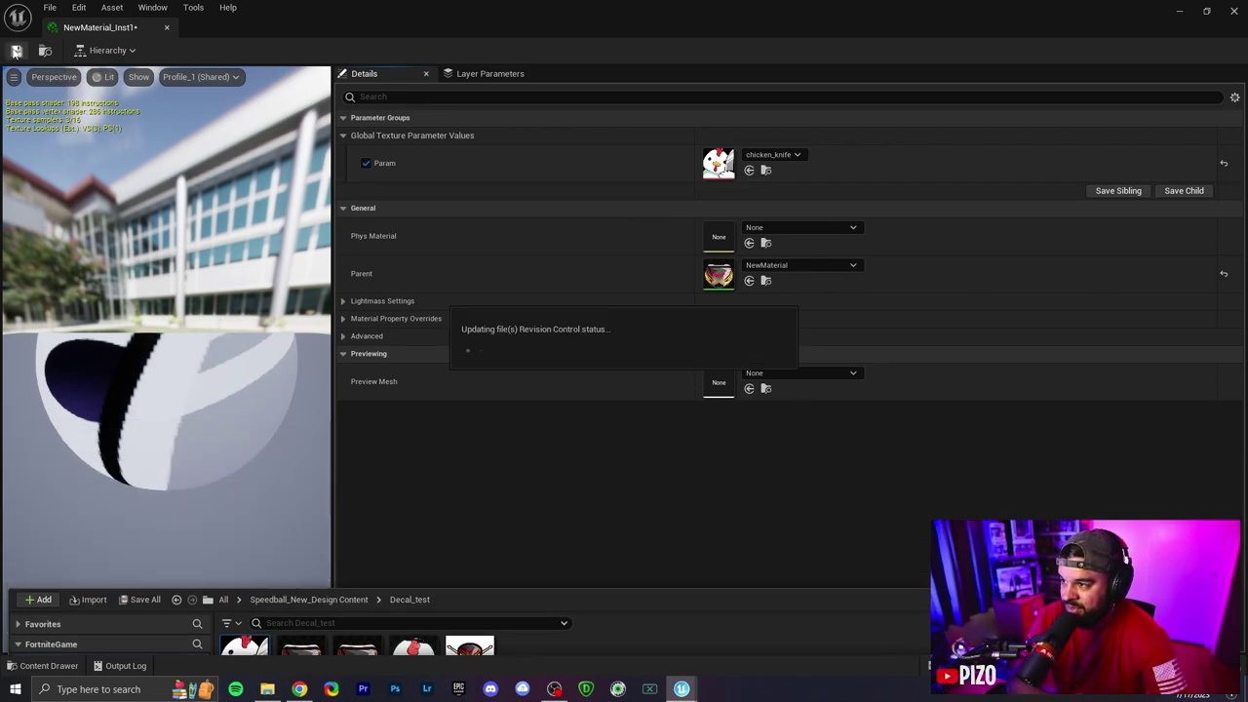
left_click(166, 28)
Place NewMaterial_Inst1 in the level as a decal on the trailer's green side beside the skull logo.
key("f")
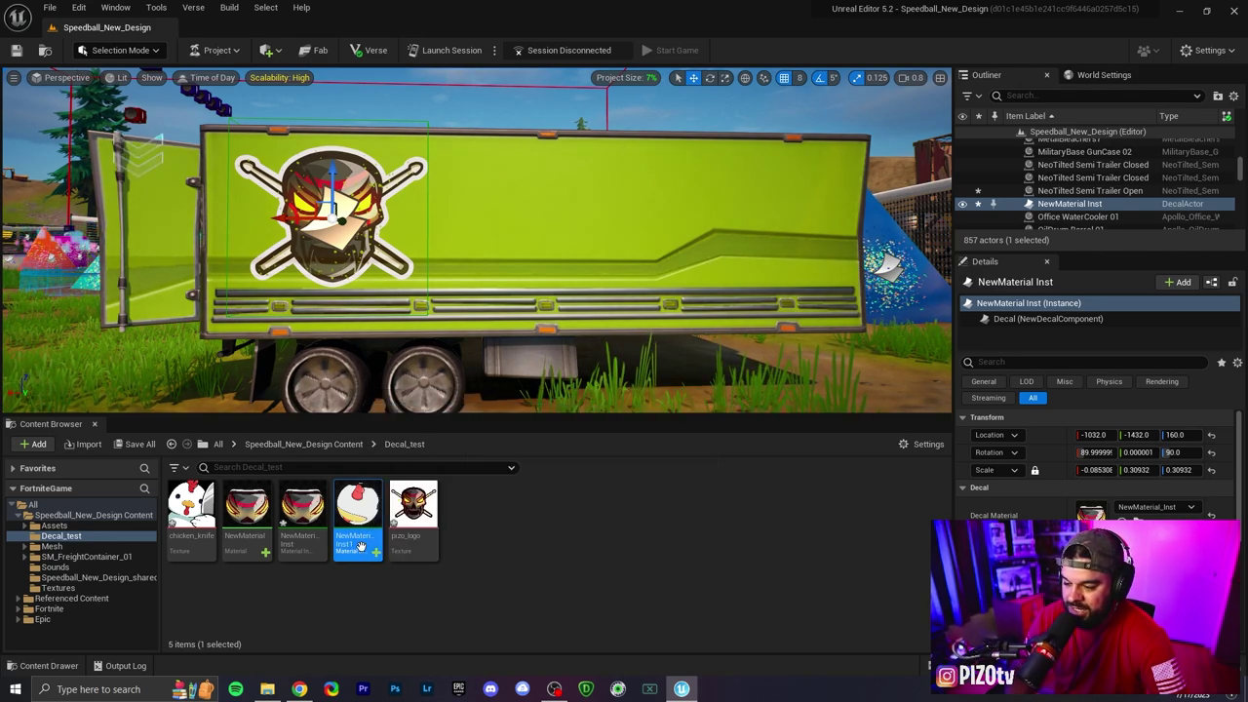
left_click_drag(358, 512, 620, 242)
key("e")
right_click_drag(620, 241, 542, 287)
Shrink the chicken decal to a scale of about 0.04 × 0.53 × 0.53 and rotate it upright against the trailer's side.
left_click_drag(514, 236, 476, 283)
key("ctrl+z")
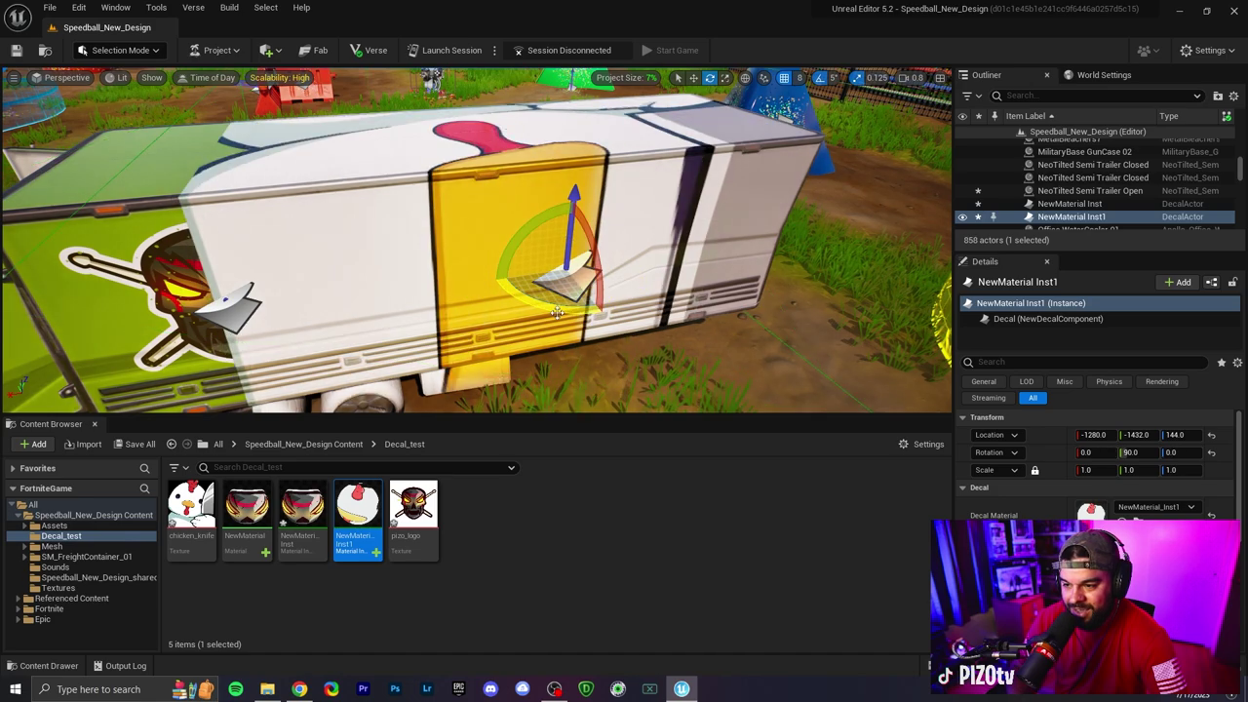
left_click_drag(568, 269, 546, 297)
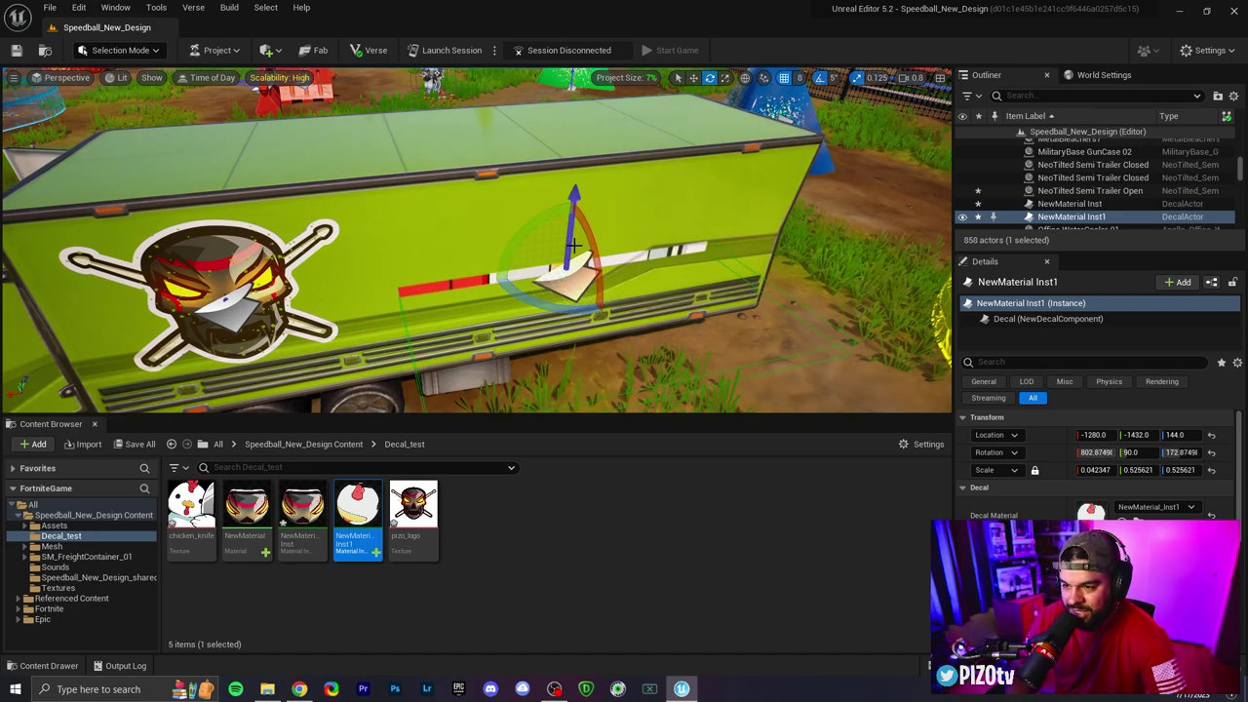
left_click_drag(577, 195, 606, 320)
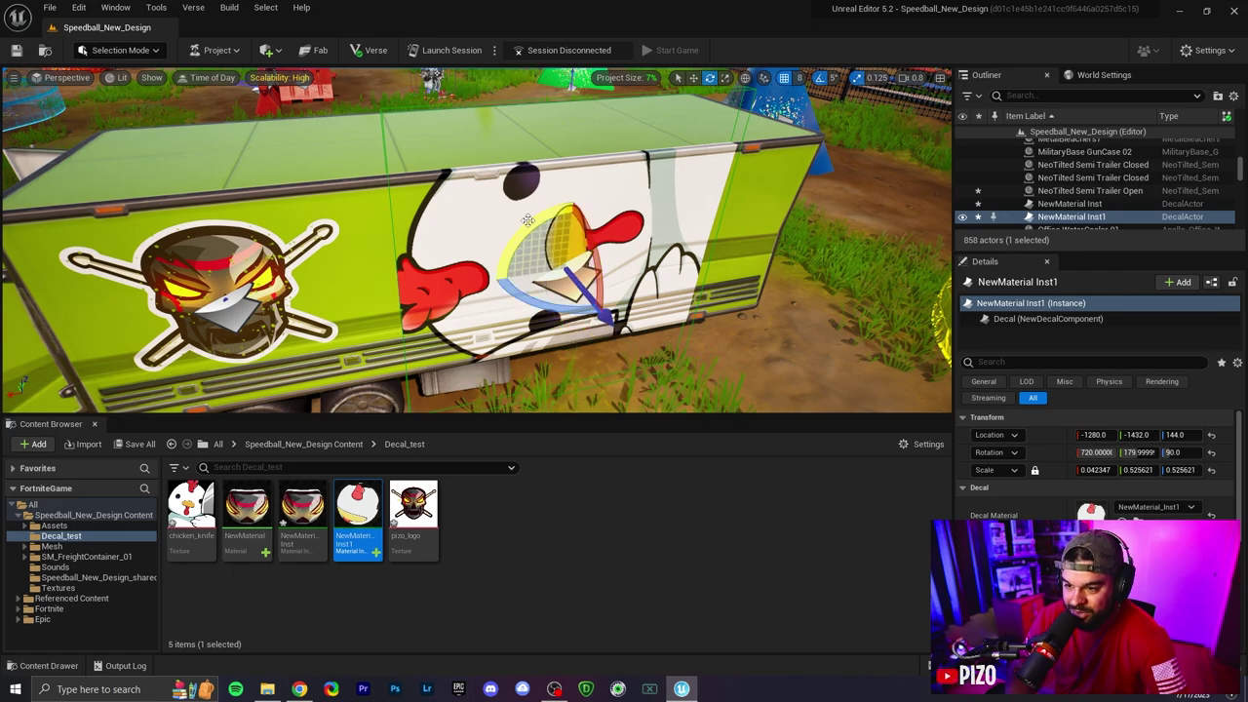
left_click_drag(527, 220, 599, 310)
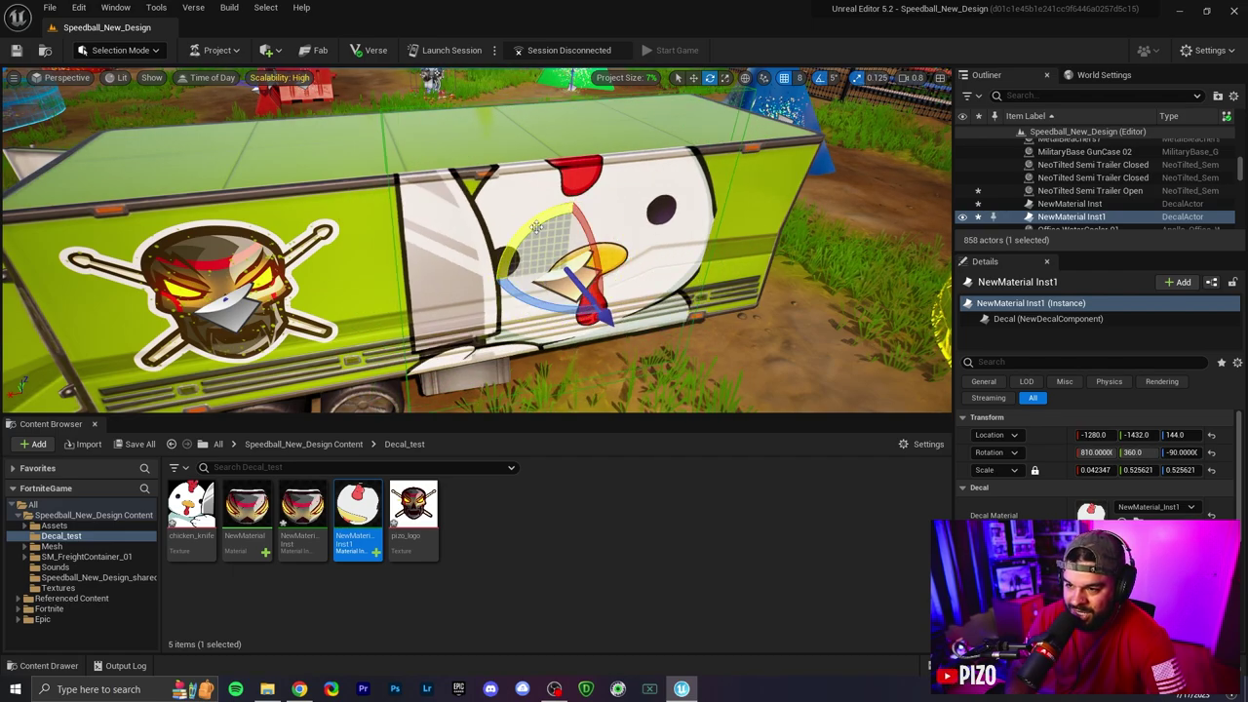
mouse_move(576, 268)
right_mouse_down()
mouse_move(623, 263)
mouse_move(564, 248)
right_mouse_up()
Scale the chicken decal down further so the whole chicken fits on the trailer's side beside the skull logo.
key("r")
left_click_drag(562, 248, 510, 212)
key("w")
right_click_drag(420, 241, 555, 240)
key("r")
mouse_move(419, 240)
right_mouse_down()
mouse_move(458, 240)
mouse_move(419, 240)
right_mouse_up()
key("a")
left_click_drag(592, 222, 583, 223)
left_click_drag(1095, 470, 1141, 470)
Select the yellow gnomes spray decal on the blue barrel and focus the view on it.
key("d")
right_click_drag(524, 225, 346, 220)
key("Escape")
key("g")
key("s")
right_click_drag(516, 224, 380, 224)
right_click_drag(477, 239, 263, 229)
key("w")
key("w")
key("a")
right_click_drag(536, 225, 518, 225)
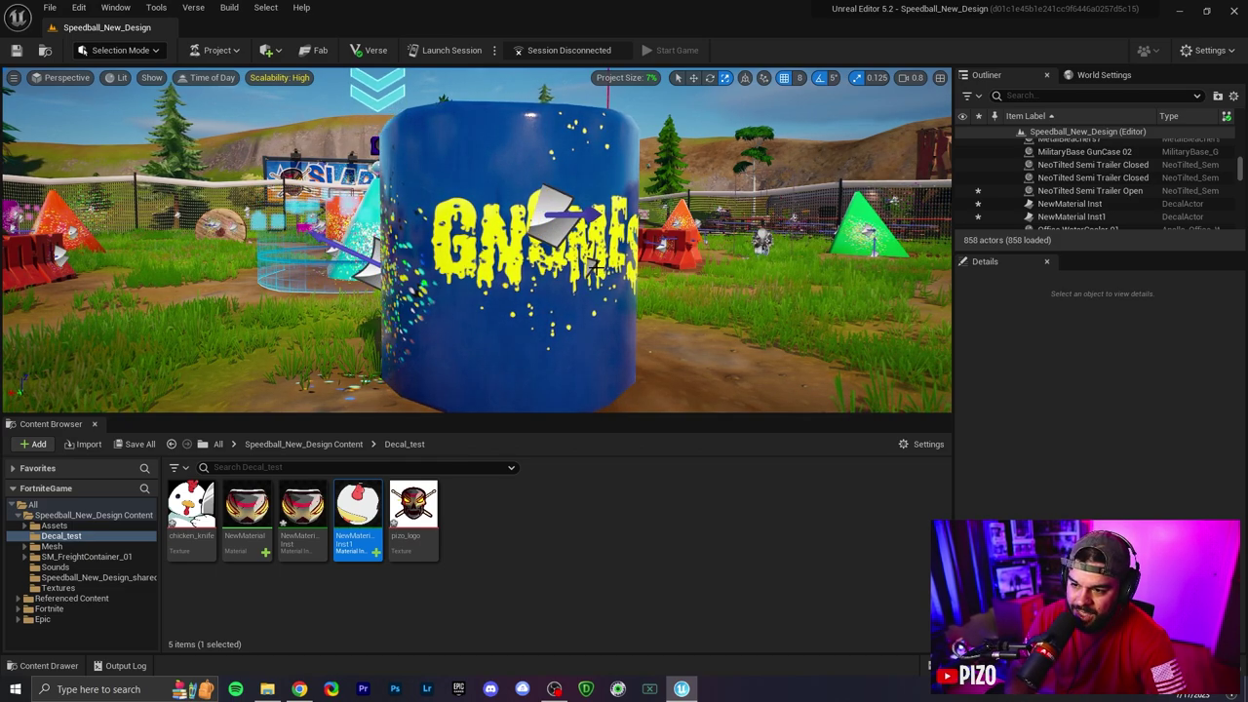
left_click(597, 269)
left_click(595, 263)
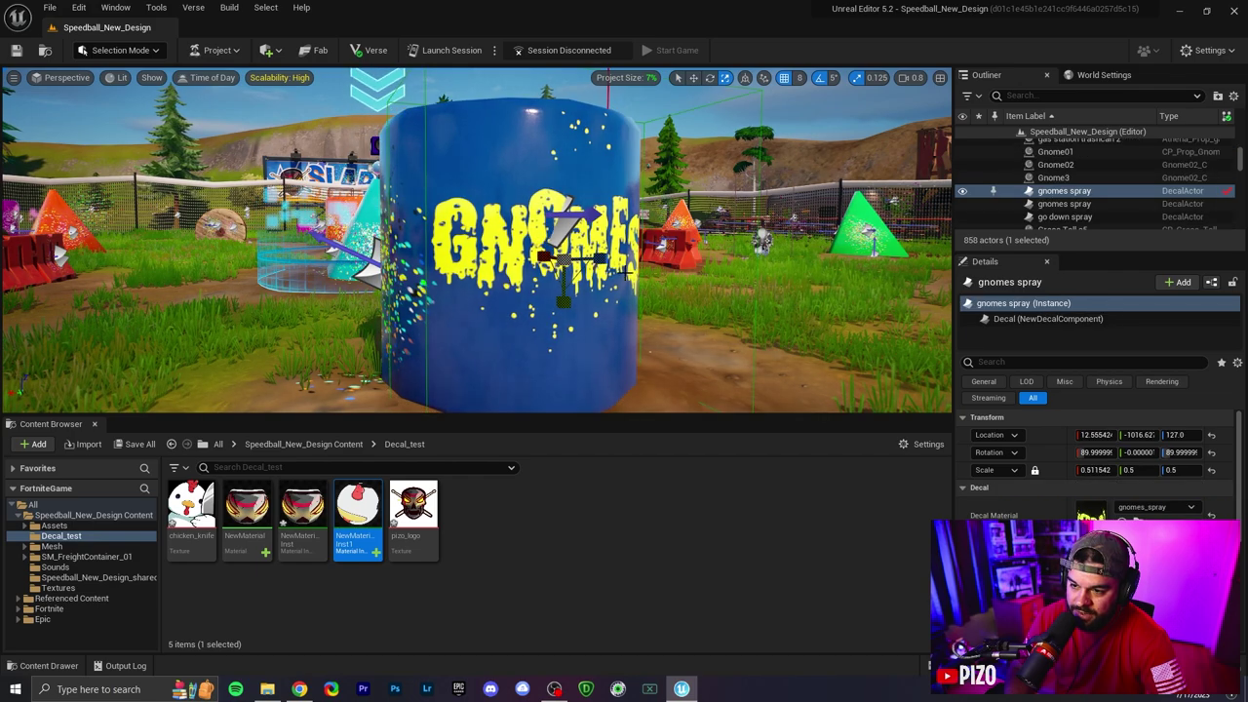
key("f")
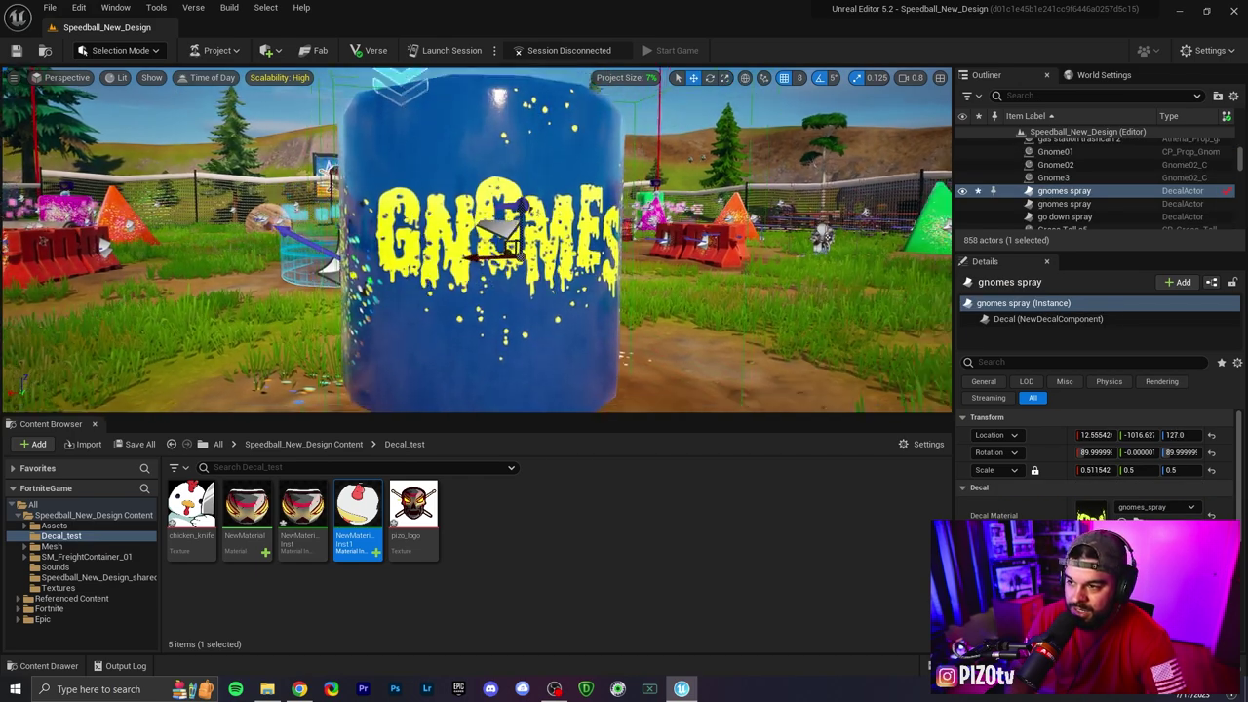
Flatten the gnomes spray decal's projection depth to an X scale of about -0.023 on the curved barrel.
right_click_drag(507, 263, 531, 327)
right_click_drag(882, 264, 882, 264)
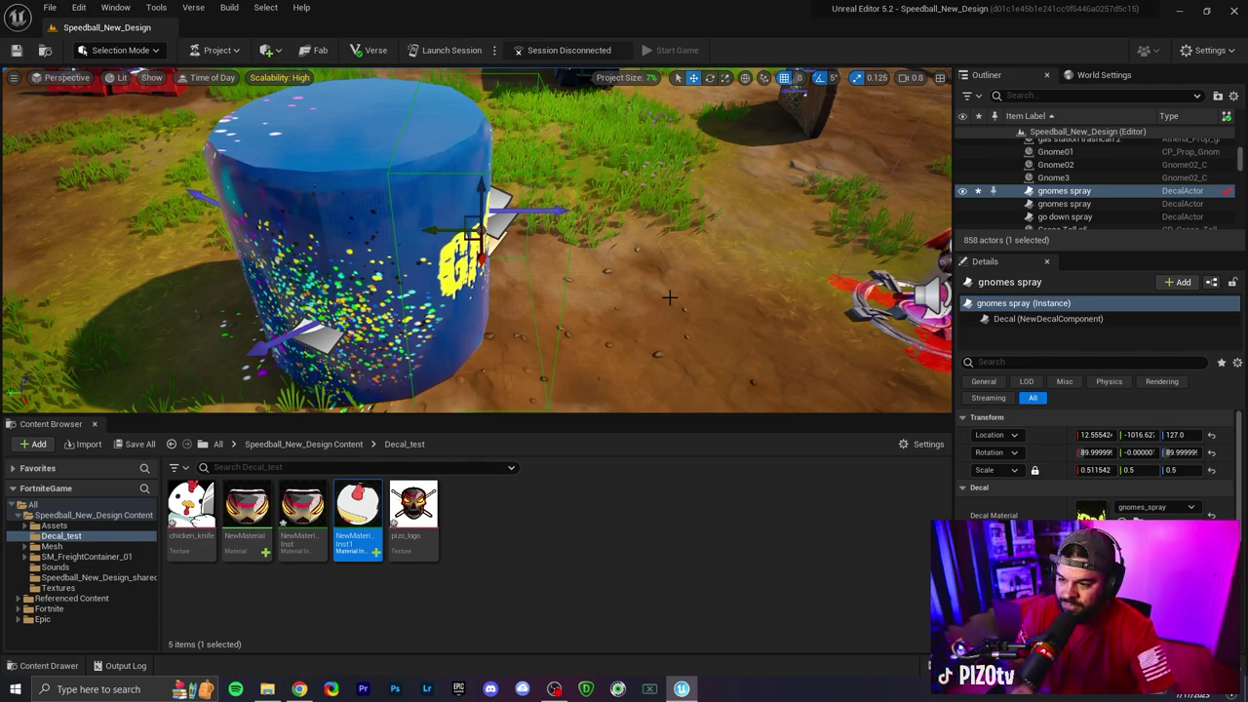
right_click_drag(669, 297, 663, 280)
key("r")
right_click_drag(625, 229, 625, 230)
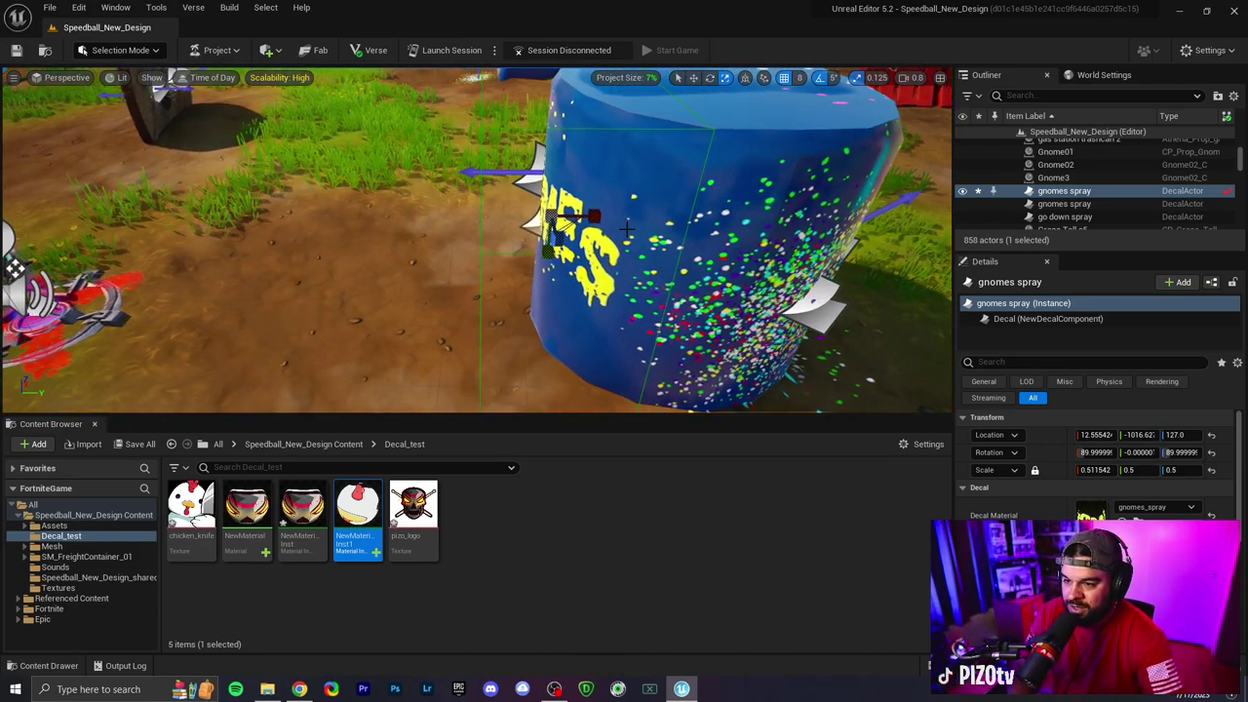
left_click_drag(596, 215, 17, 269)
left_click_drag(1092, 469, 1091, 470)
Deepen the gnomes spray decal to an X scale of about 0.52 and move it to about -1000.6 in Y on the barrel.
right_click_drag(623, 232, 623, 232)
key("w")
right_click_drag(539, 242, 515, 217)
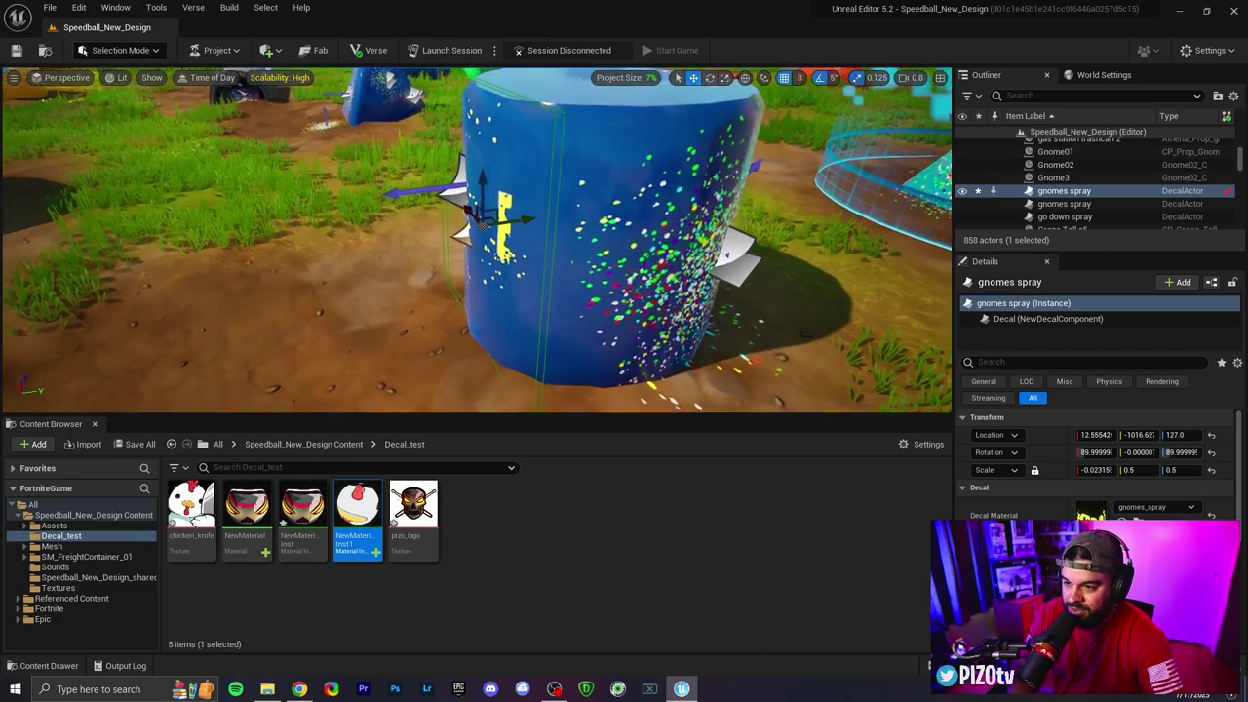
left_click_drag(515, 217, 506, 219)
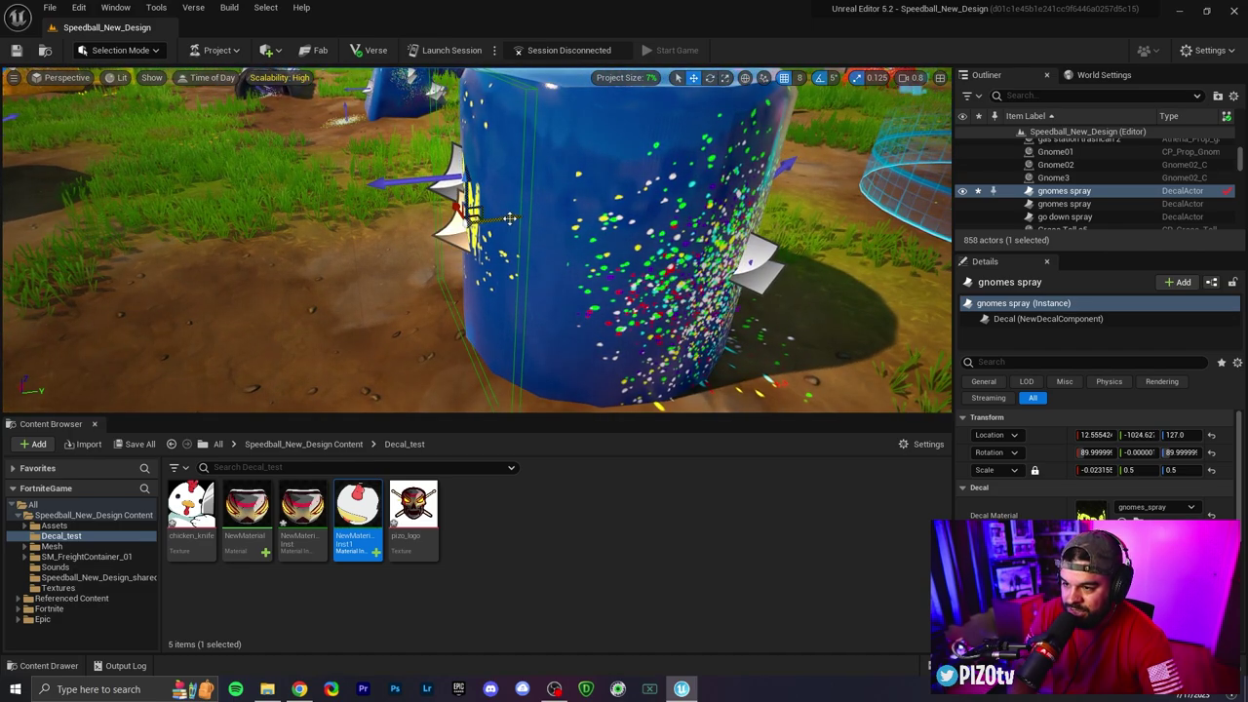
right_click_drag(510, 218, 510, 218)
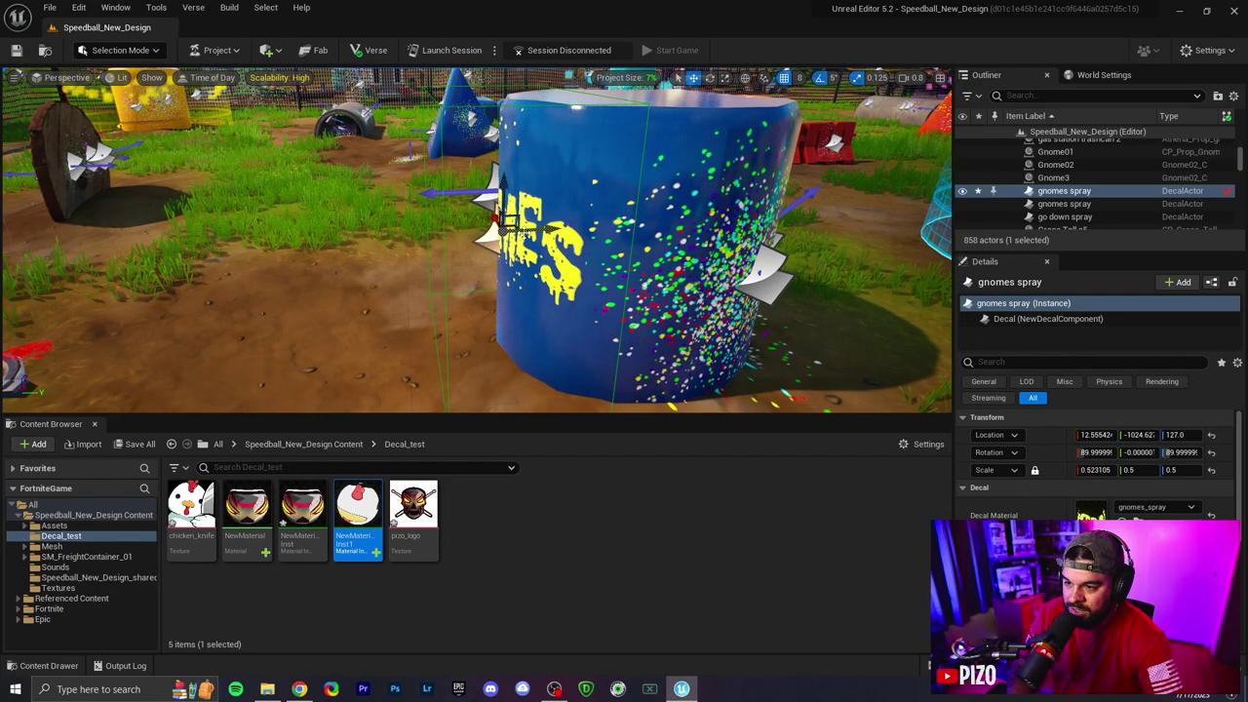
left_click_drag(516, 229, 542, 217)
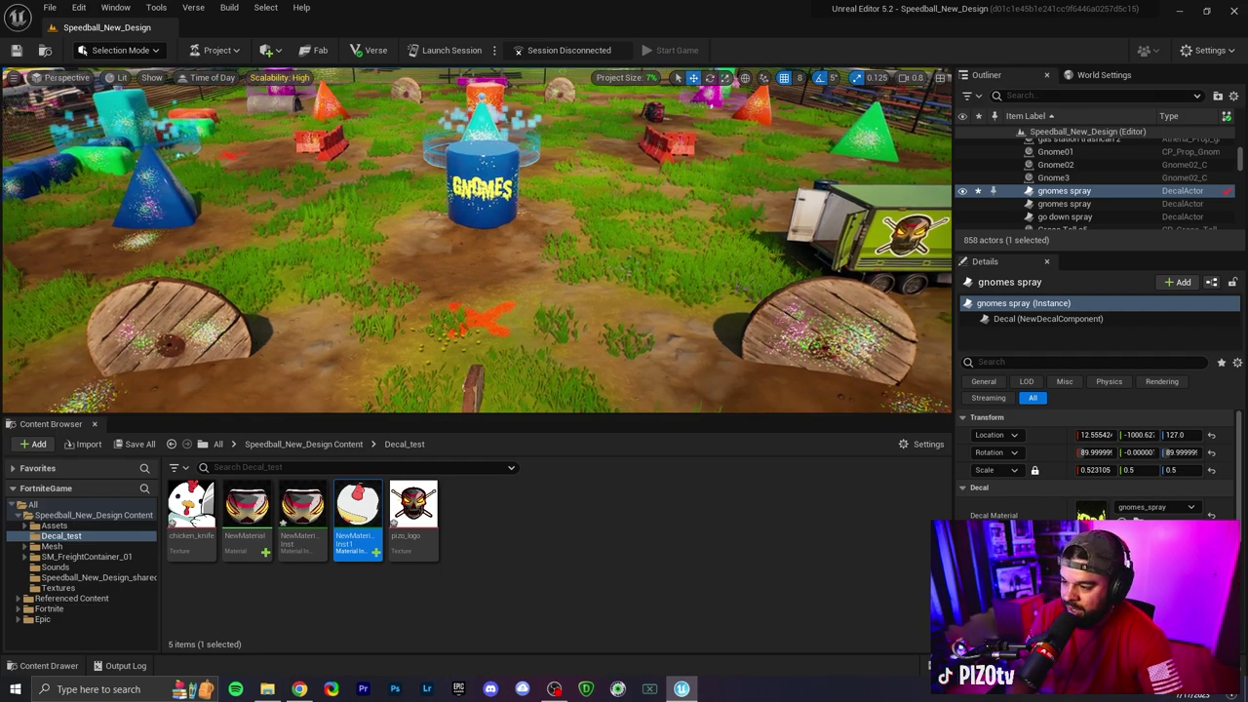
Enlarge the level viewport and review the skull and chicken decals on the trailer's side.
right_click_drag(675, 409, 679, 409)
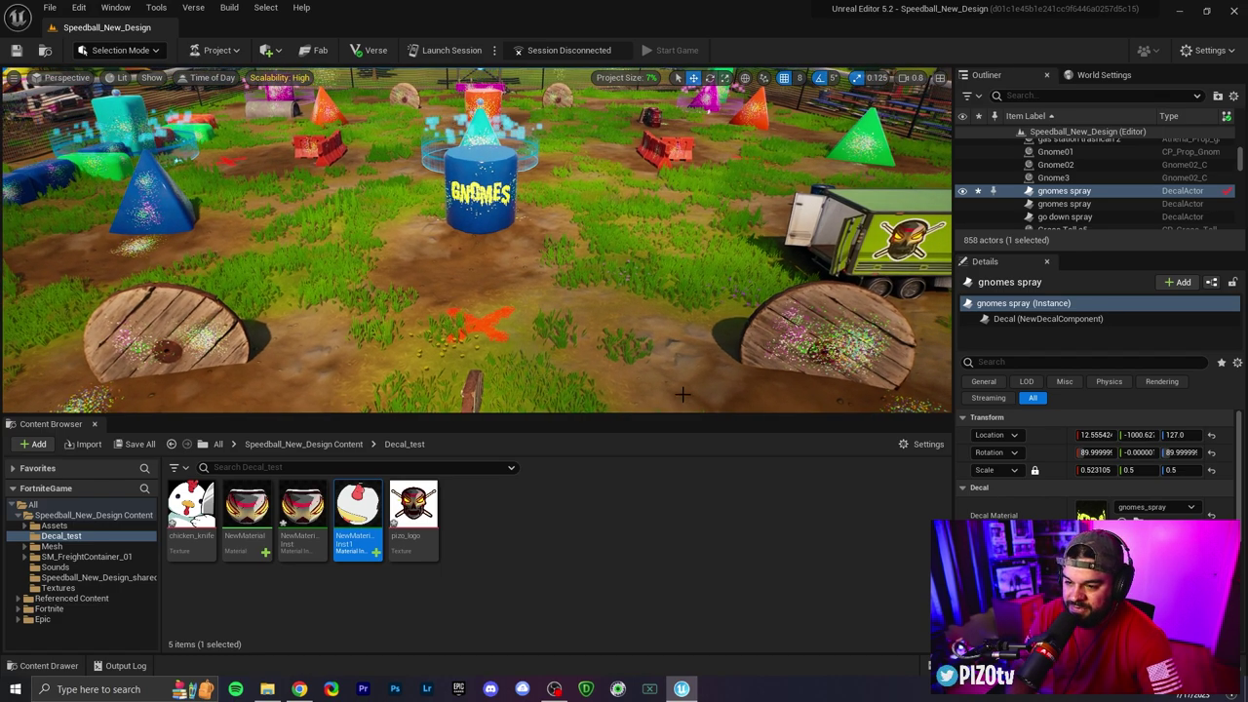
left_click_drag(677, 414, 679, 479)
right_click_drag(679, 473, 649, 448)
key("w")
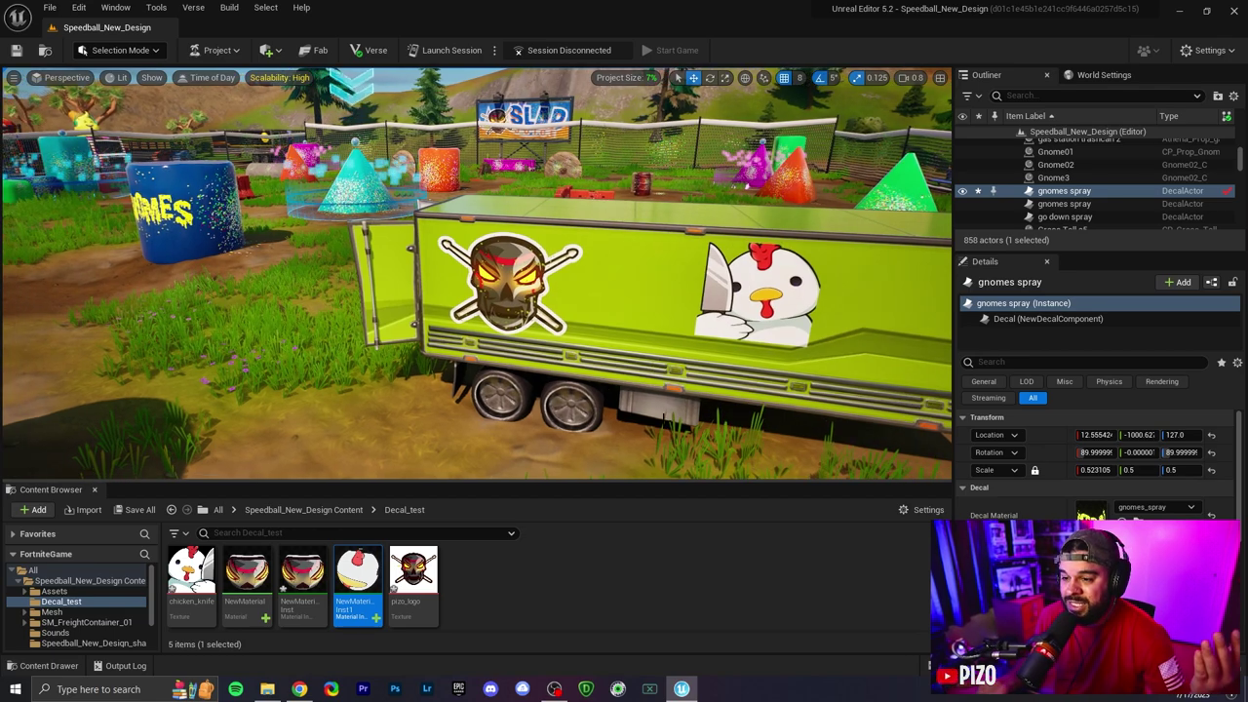